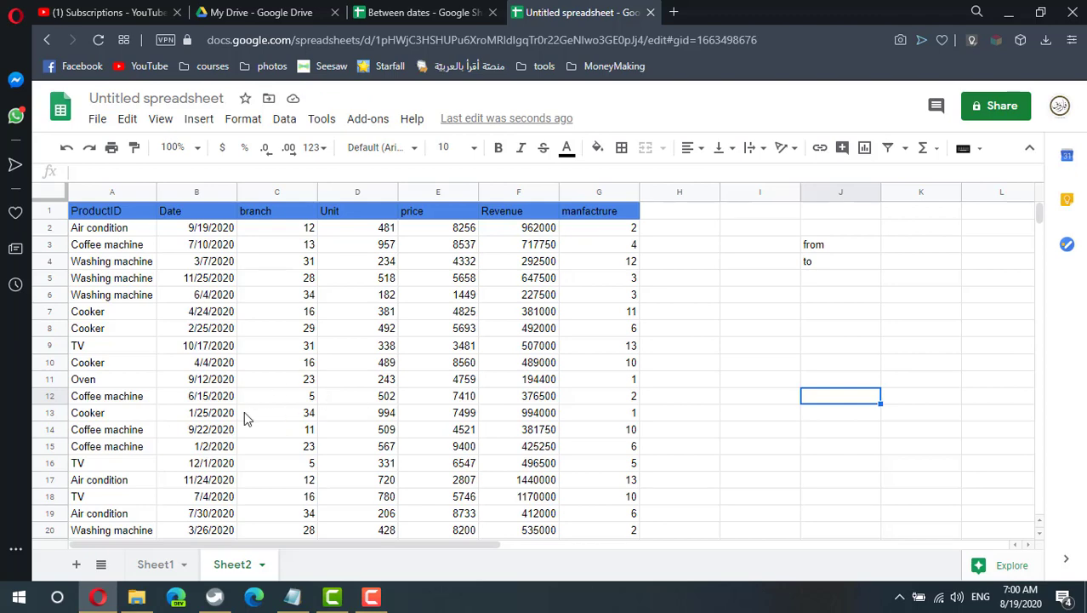
# - Use the date pickers to set K3 to 4/1/2020 and K4 to 4/10/2020
pyautogui.scroll(-7, 90, 349)
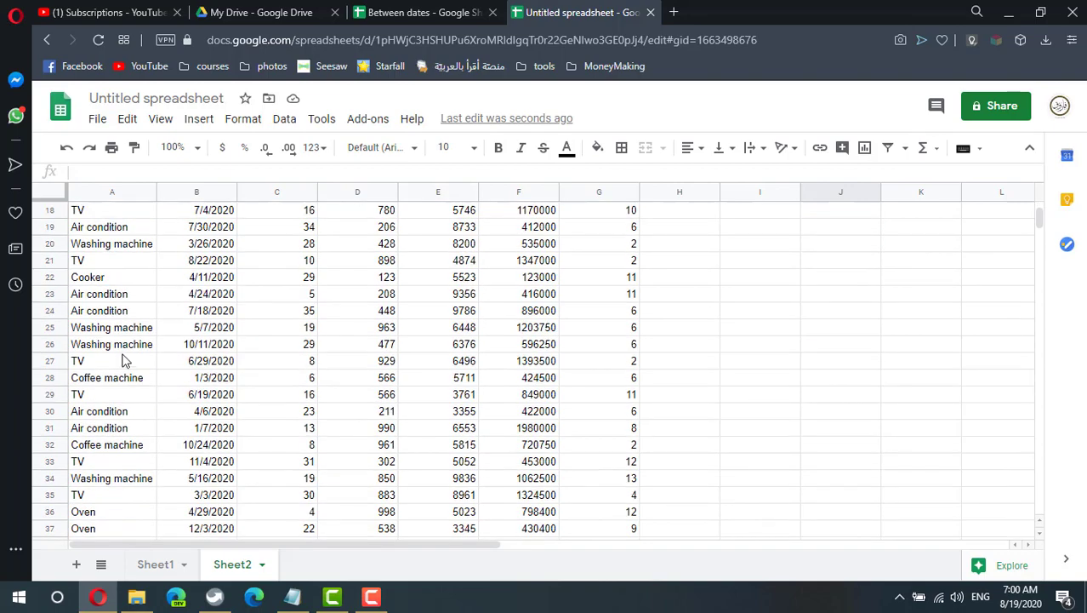
pyautogui.scroll(8, 121, 368)
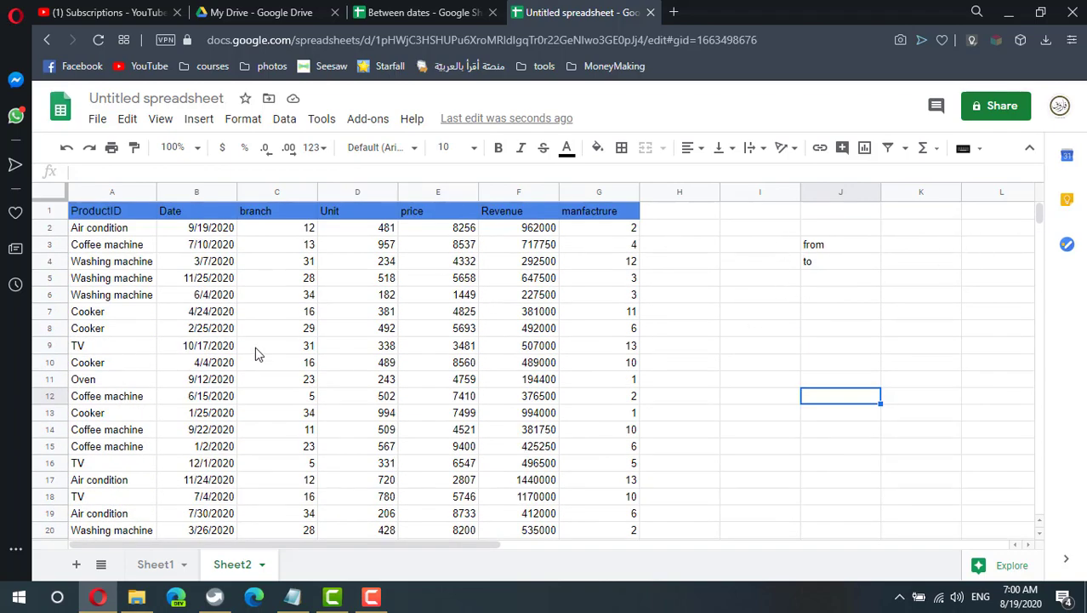
pyautogui.doubleClick(910, 245)
pyautogui.click(960, 270)
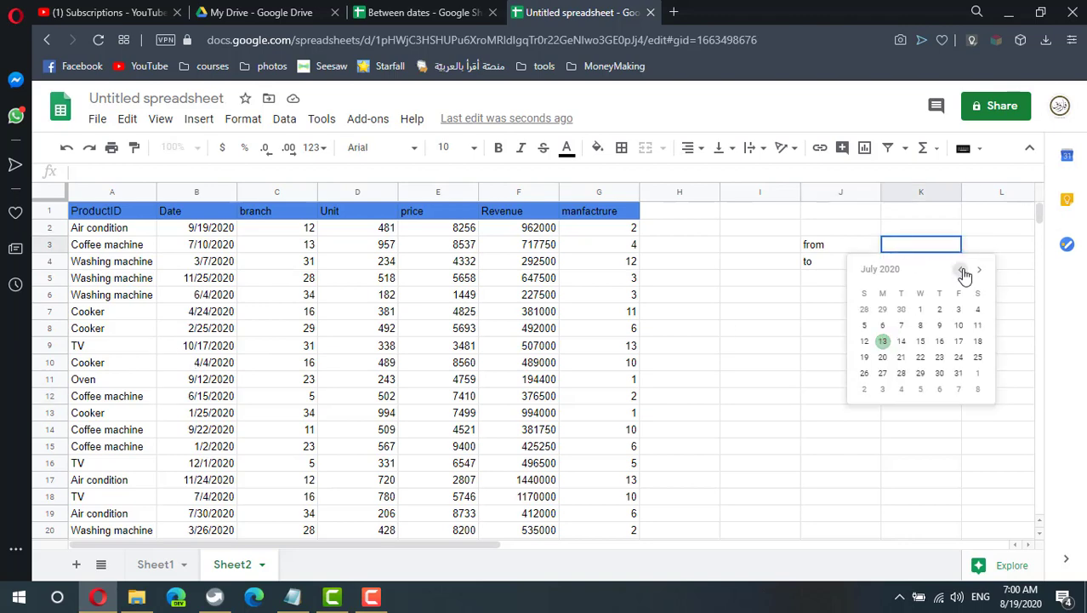
pyautogui.click(960, 270)
pyautogui.click(960, 270)
pyautogui.click(962, 271)
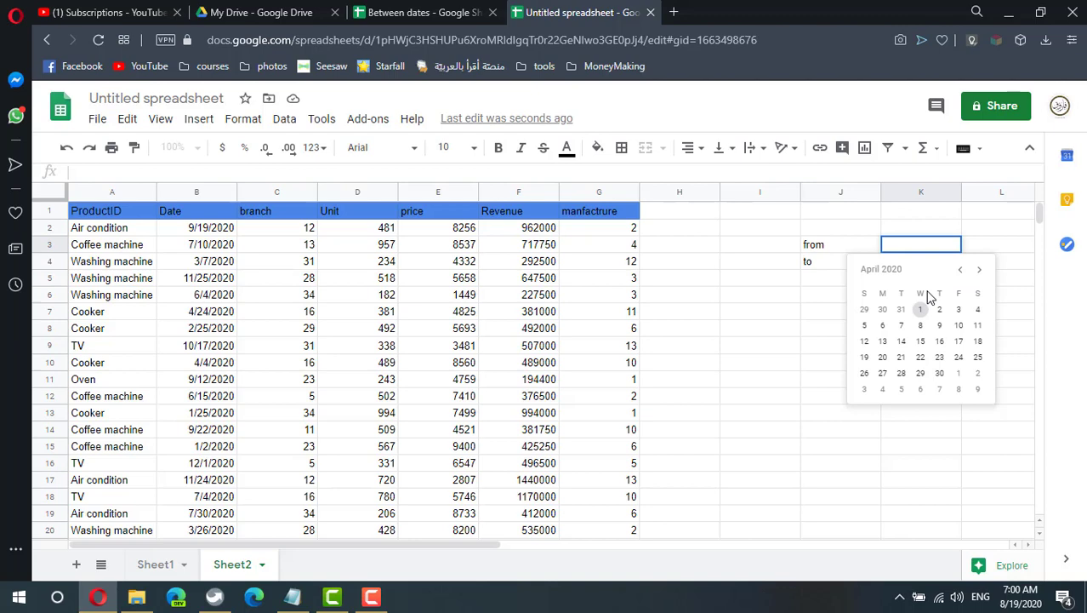
pyautogui.click(922, 306)
pyautogui.click(932, 266)
pyautogui.doubleClick(934, 266)
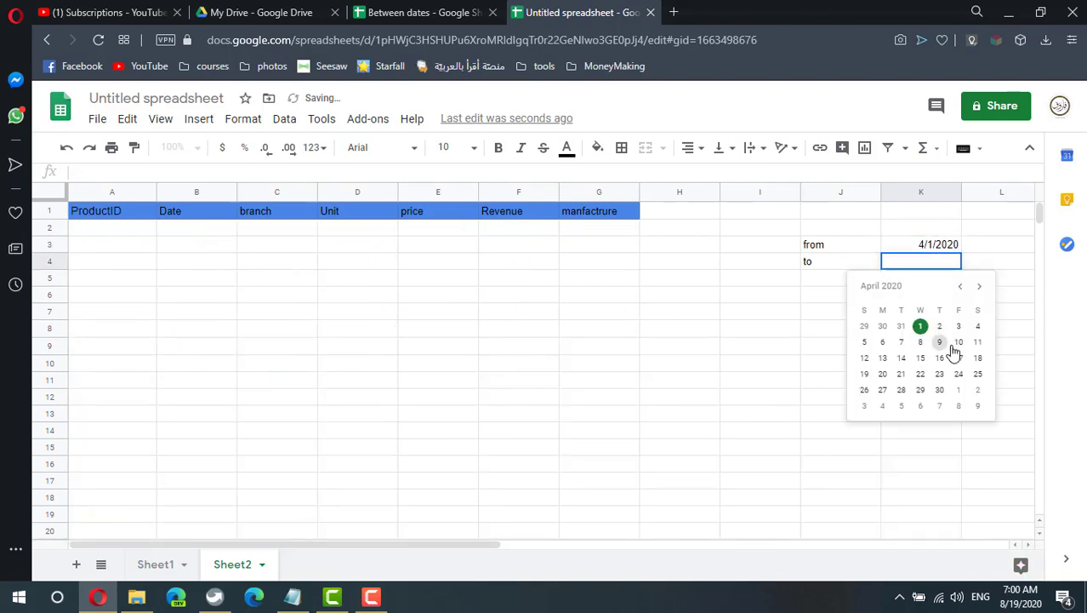
pyautogui.click(954, 347)
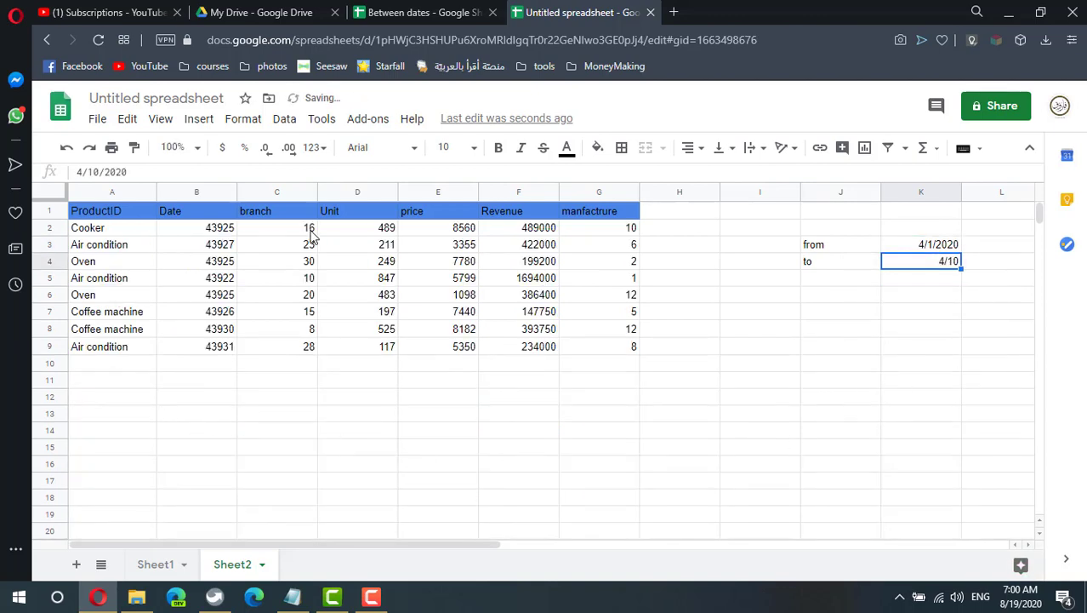
# - Format the whole Date column B as dates
pyautogui.click(218, 191)
pyautogui.click(316, 152)
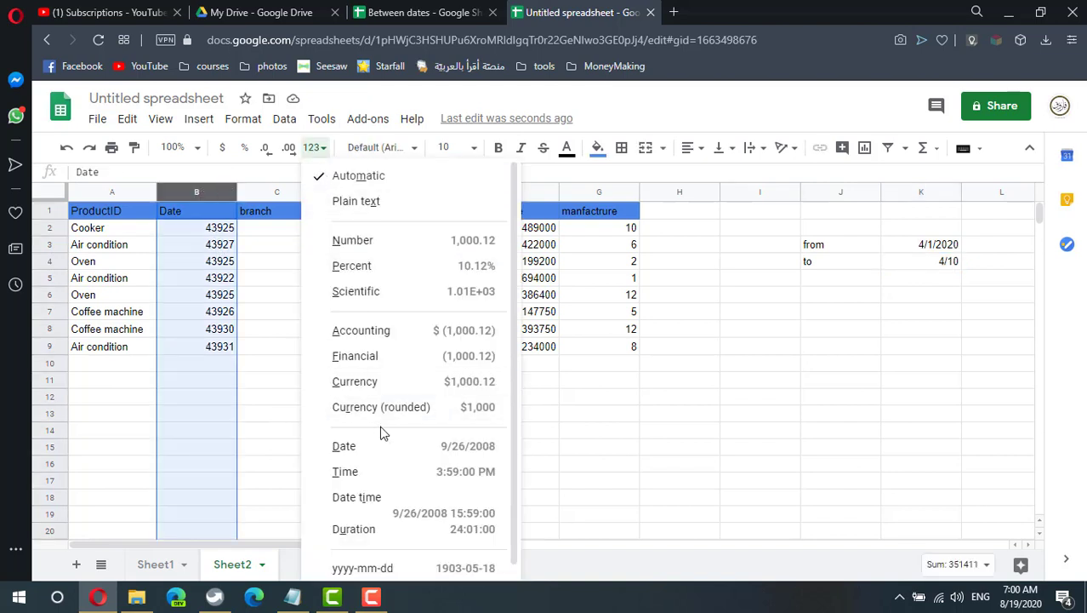
pyautogui.click(378, 451)
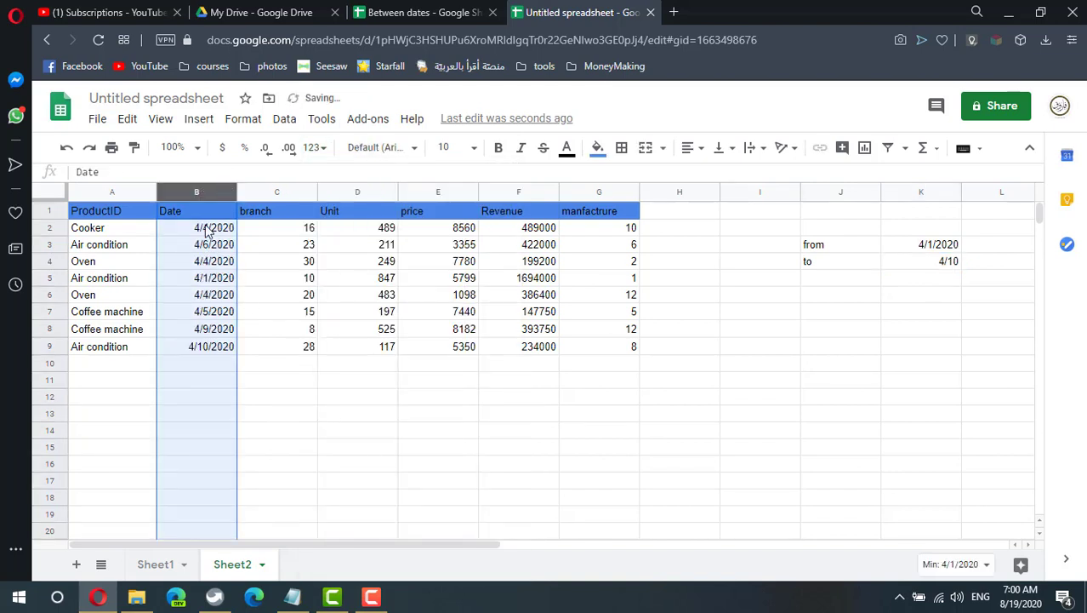
pyautogui.click(465, 415)
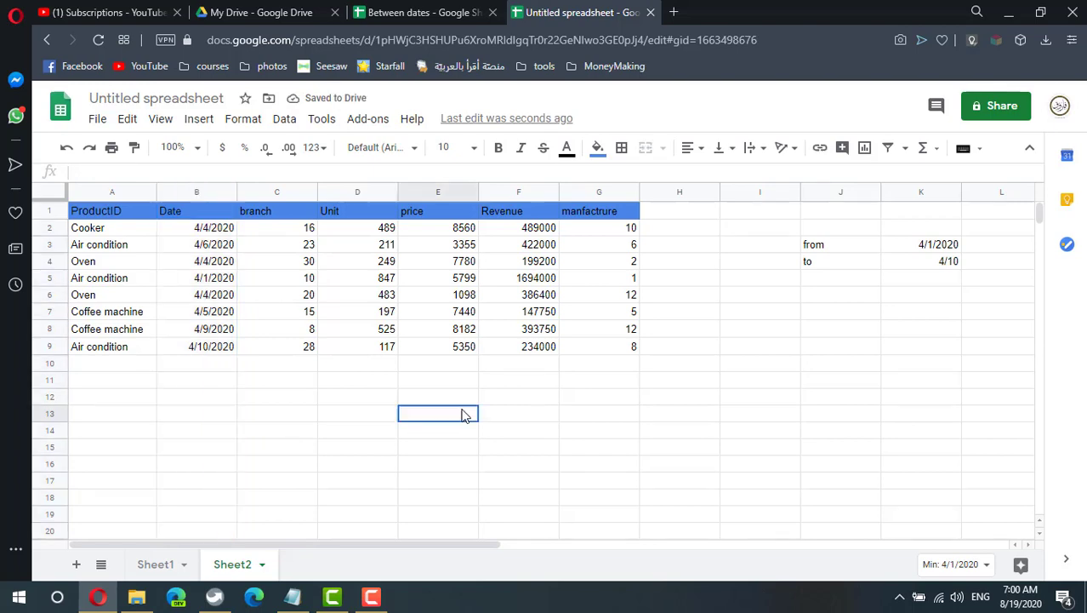
# - Clear the from and to dates in K3 and K4
pyautogui.click(945, 244)
pyautogui.press('Delete')
pyautogui.click(936, 261)
pyautogui.press('Delete')
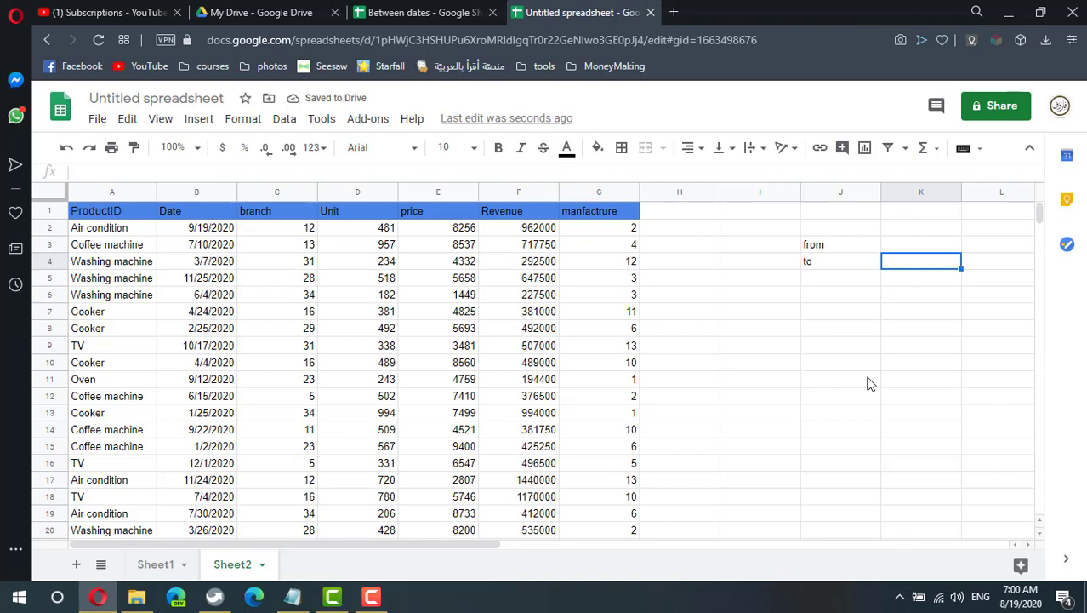
# - Add a new sheet, Sheet3, and review the source data on Sheet1
pyautogui.click(75, 565)
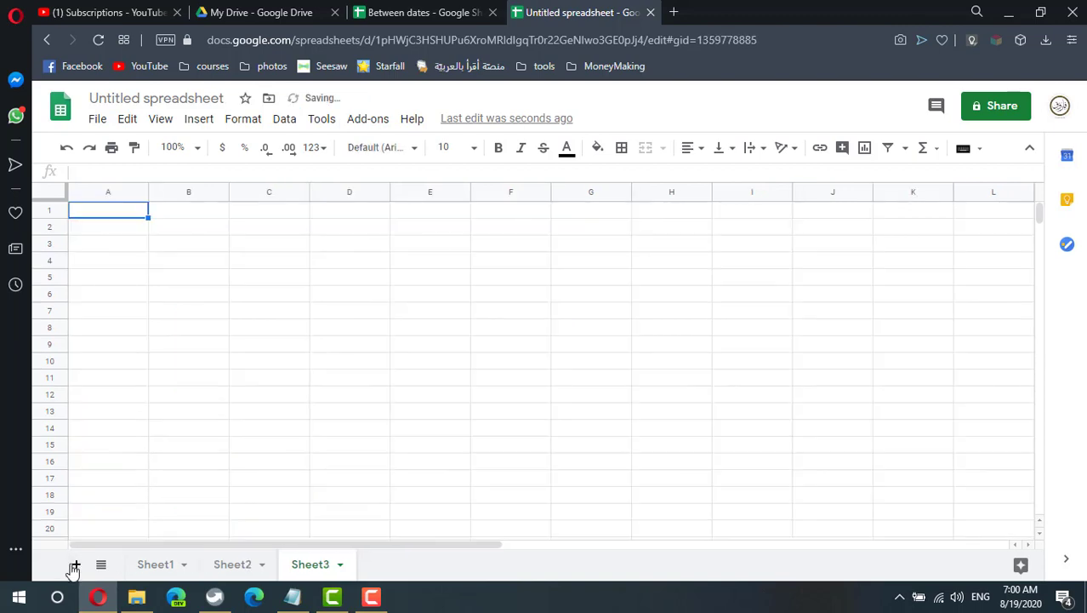
pyautogui.click(169, 568)
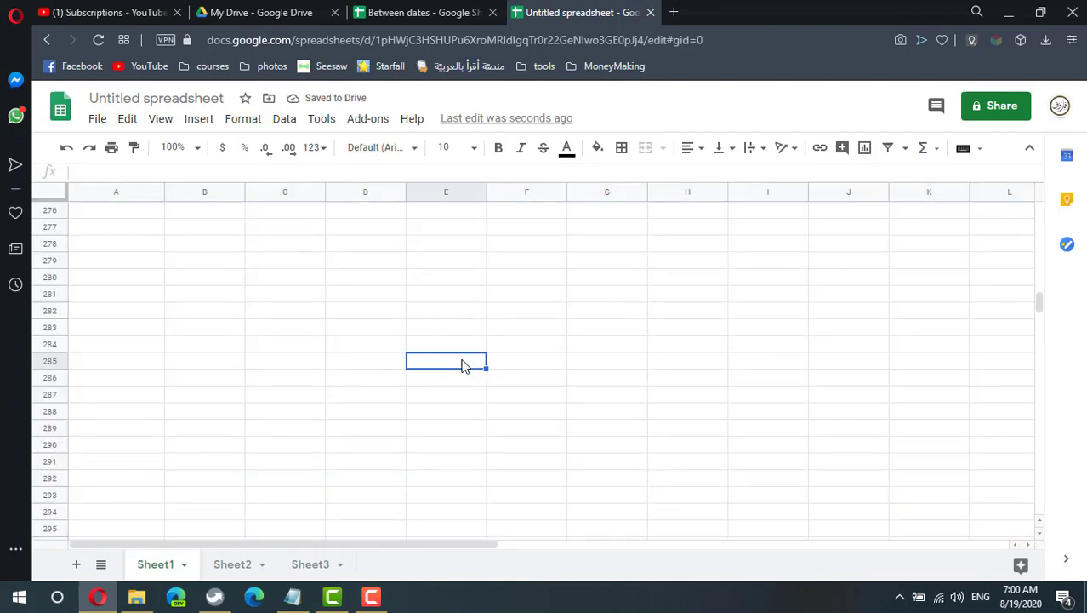
pyautogui.hotkey('ctrl', 'Home')
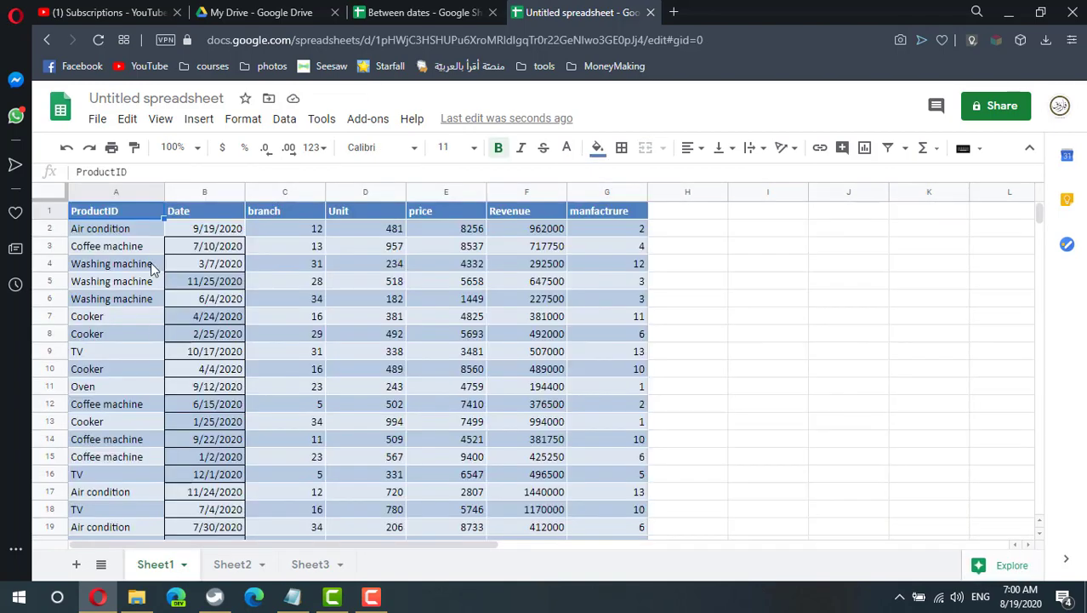
pyautogui.click(146, 264)
pyautogui.scroll(-10, 219, 362)
pyautogui.scroll(10, 231, 384)
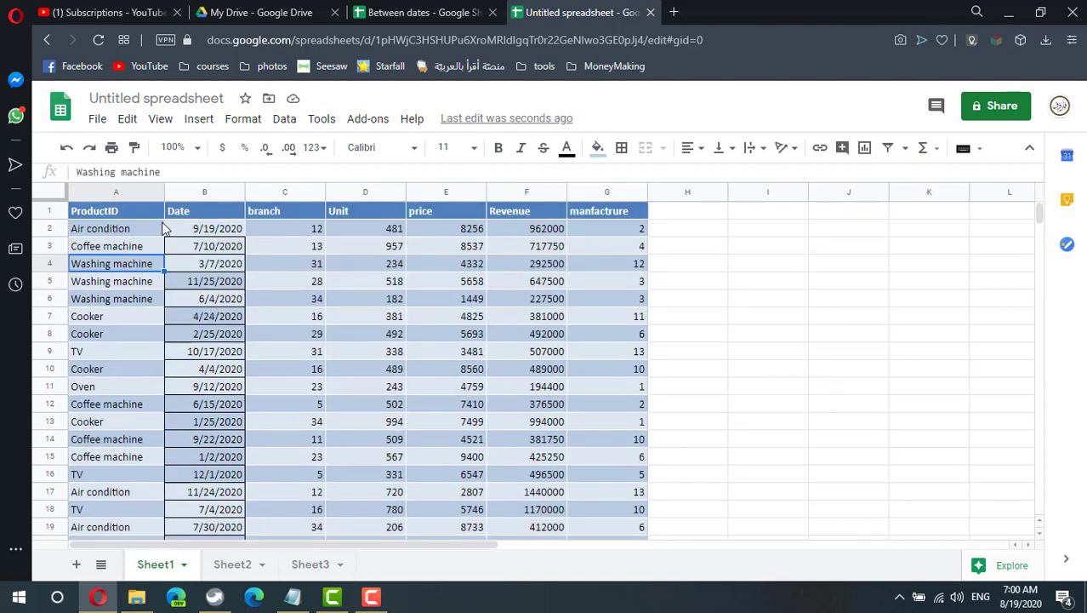
# - Enter a QUERY of sheet!a:g in Sheet3's cell A1
pyautogui.click(313, 564)
pyautogui.write('=quer')
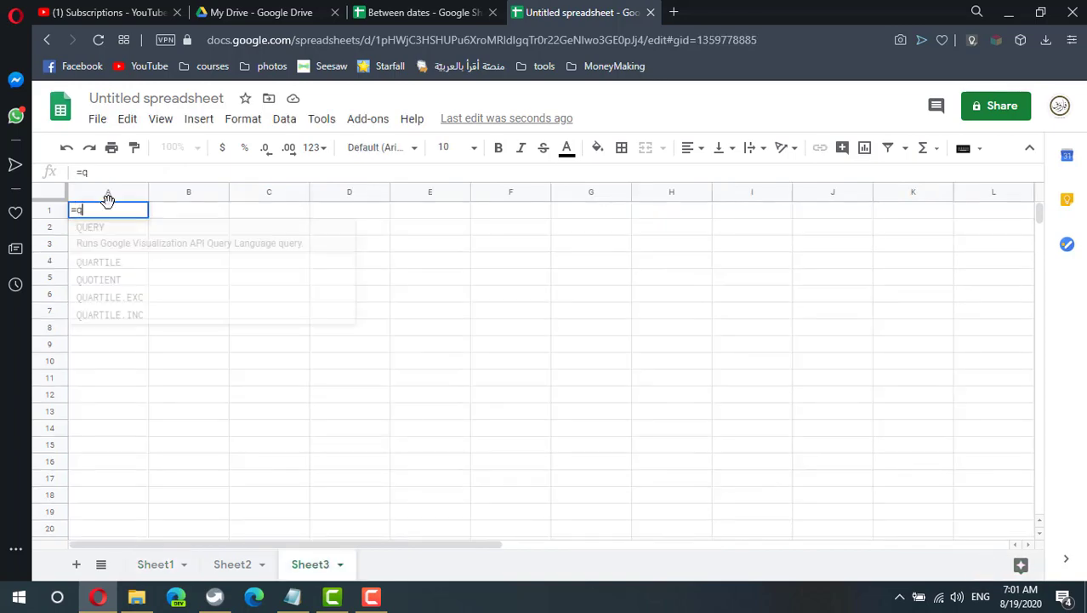
pyautogui.press('Tab')
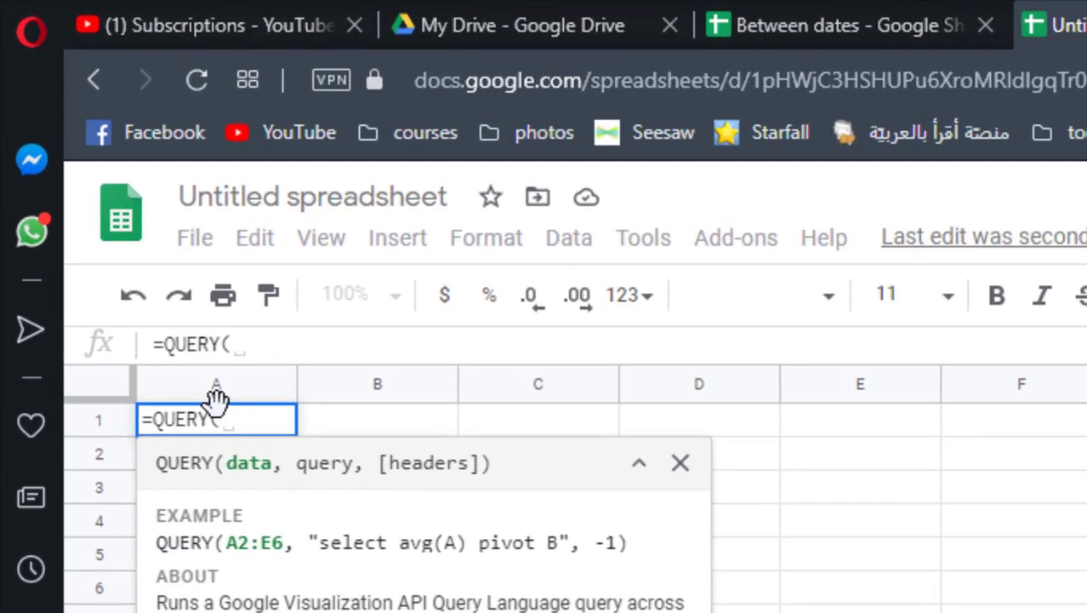
pyautogui.write('sheet')
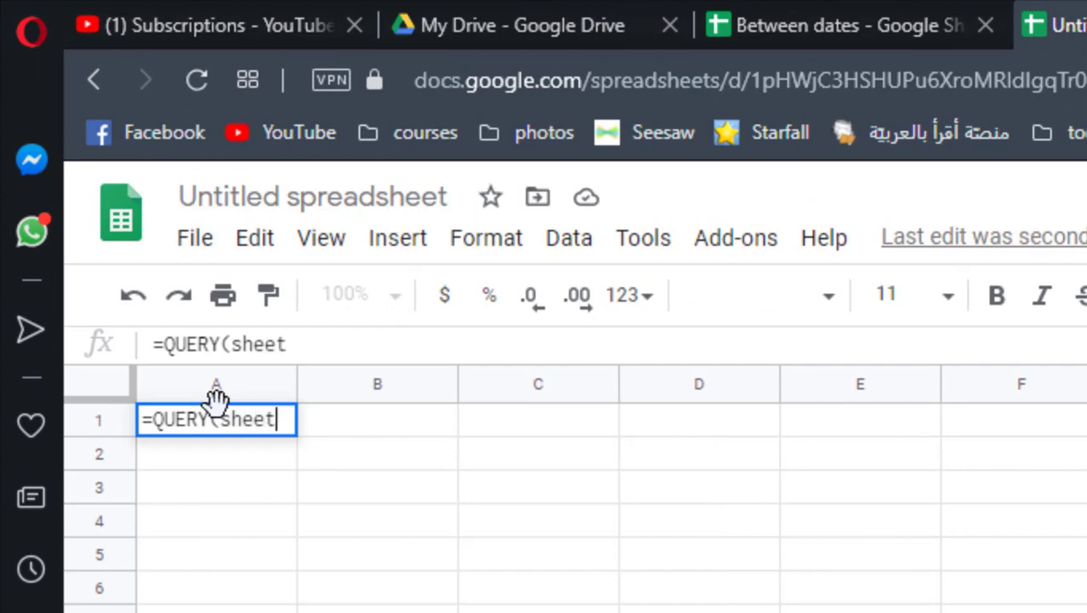
pyautogui.write('!a')
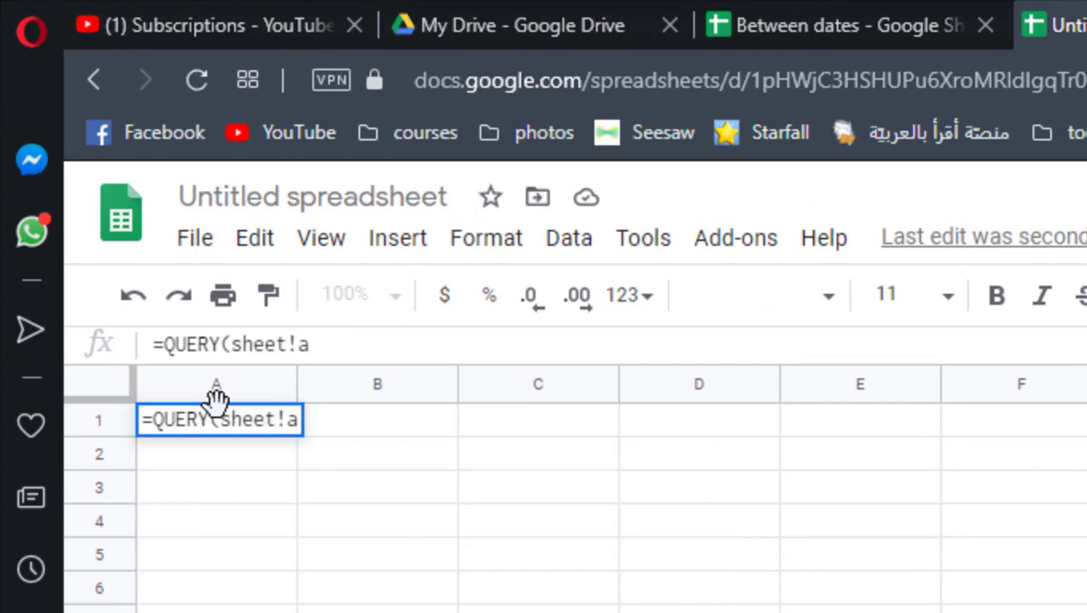
pyautogui.write(':g')
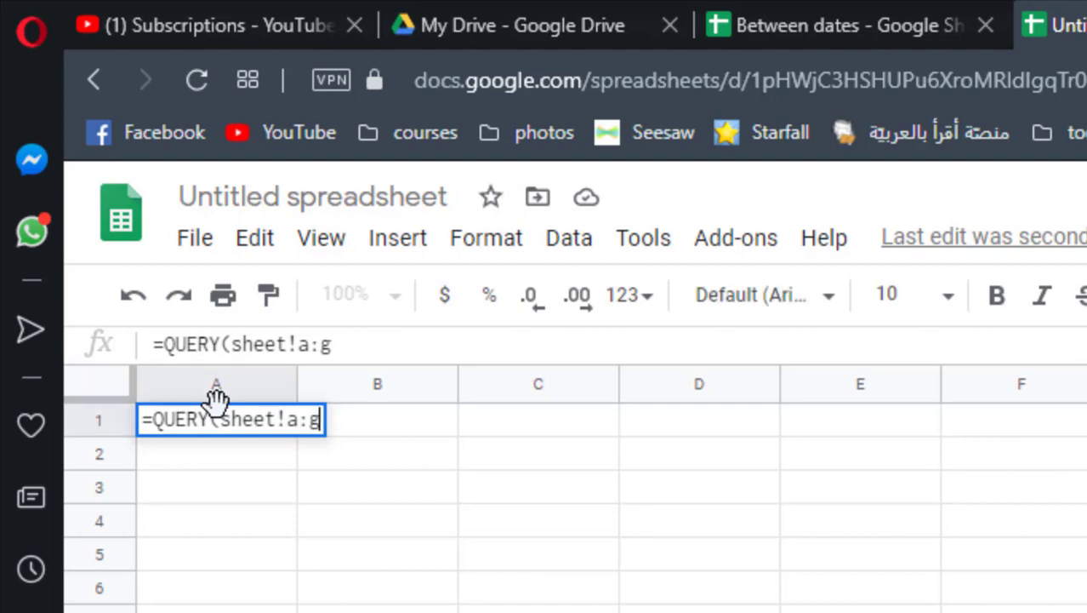
pyautogui.press('Return')
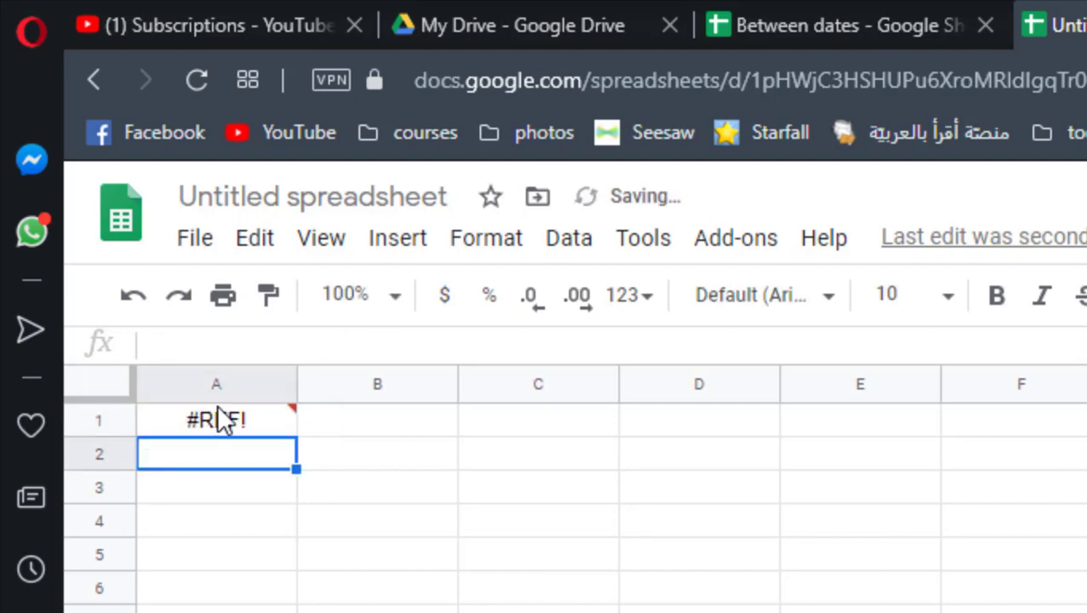
# - Fix the #REF! error by correcting the reference to Sheet1!A:G
pyautogui.press('Up')
pyautogui.click(293, 344)
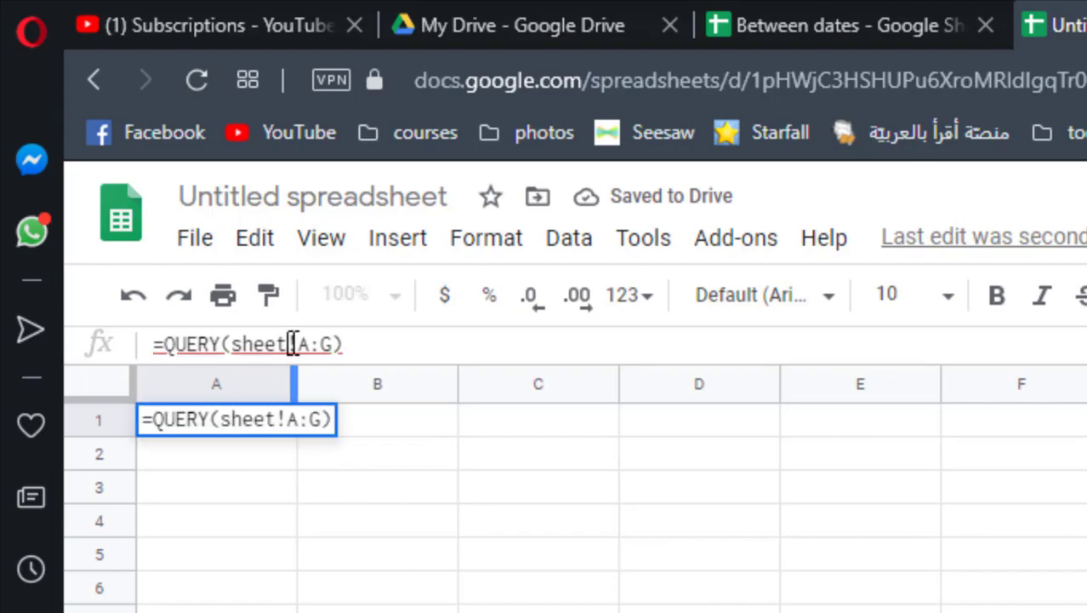
pyautogui.write('1')
pyautogui.press('Return')
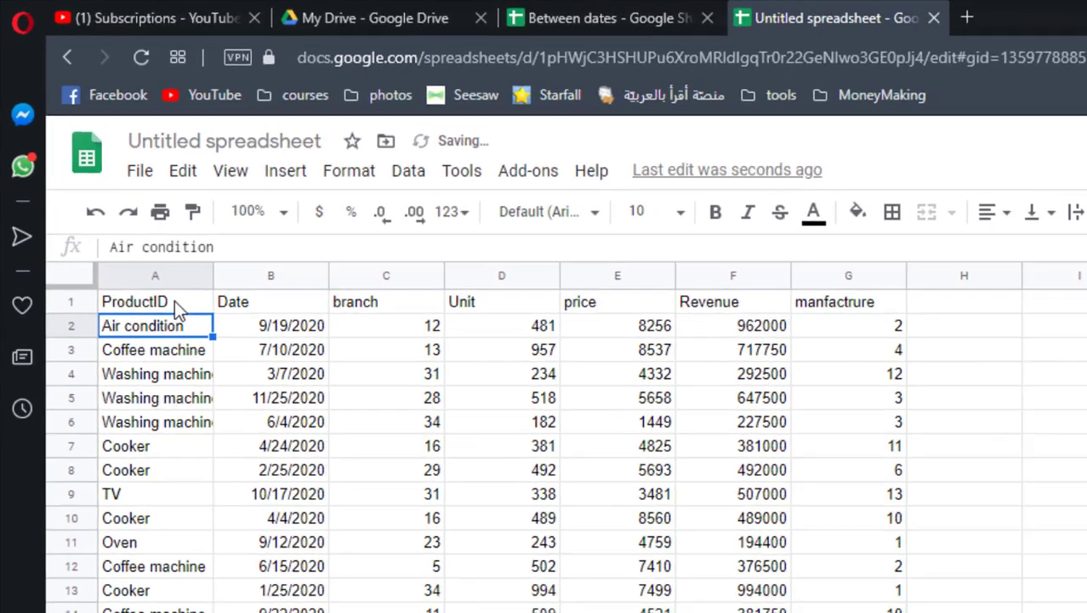
pyautogui.press('Up')
# - Give the header row A1:G1 blue text and a green fill
pyautogui.keyDown('shift'); pyautogui.click(575, 215); pyautogui.keyUp('shift')
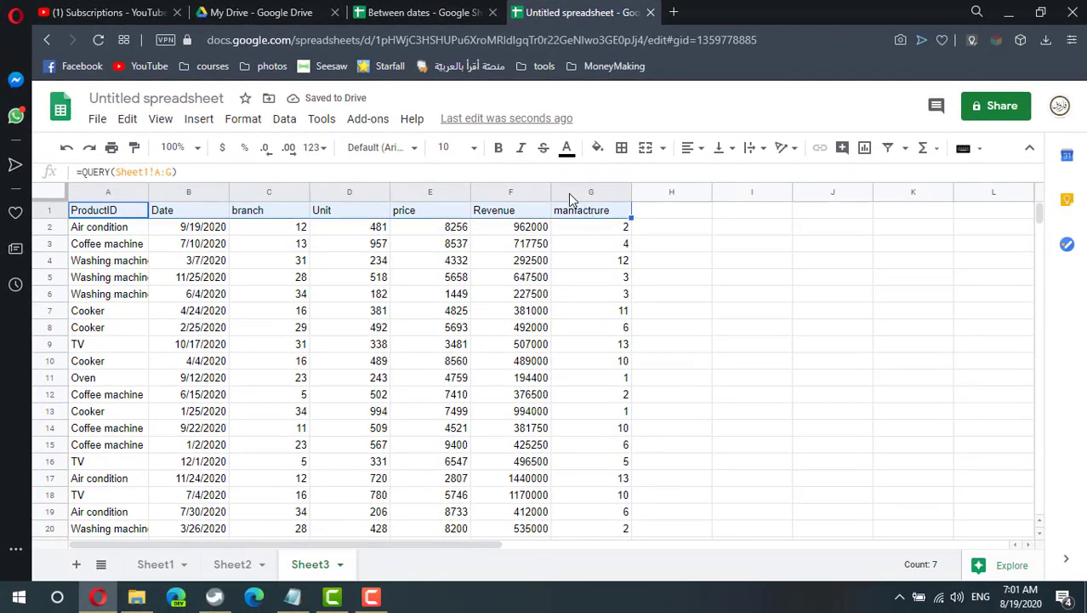
pyautogui.click(566, 148)
pyautogui.click(696, 222)
pyautogui.click(597, 148)
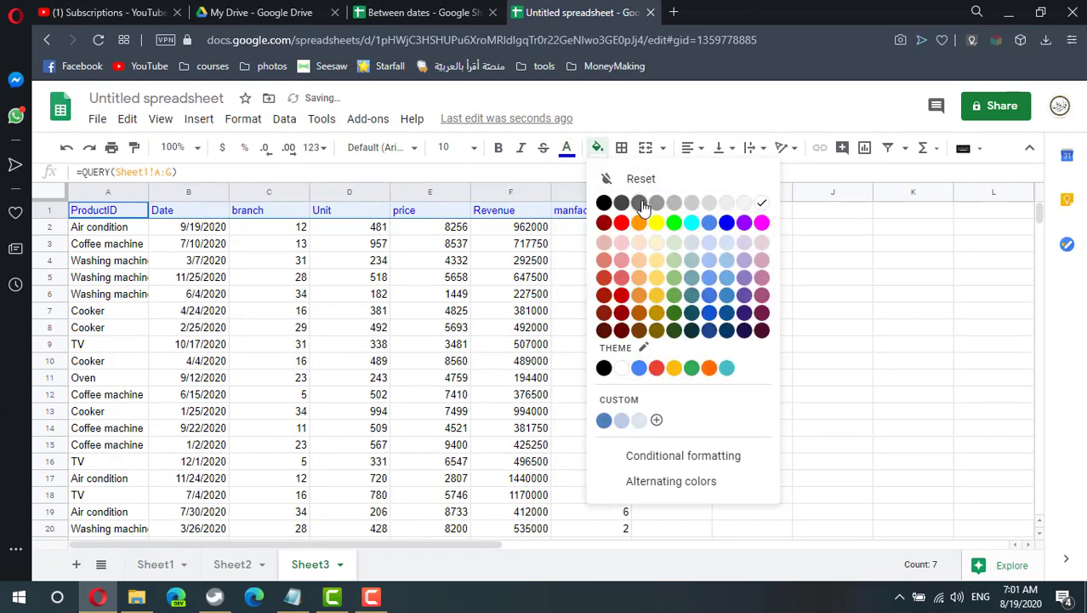
pyautogui.click(674, 223)
pyautogui.click(532, 330)
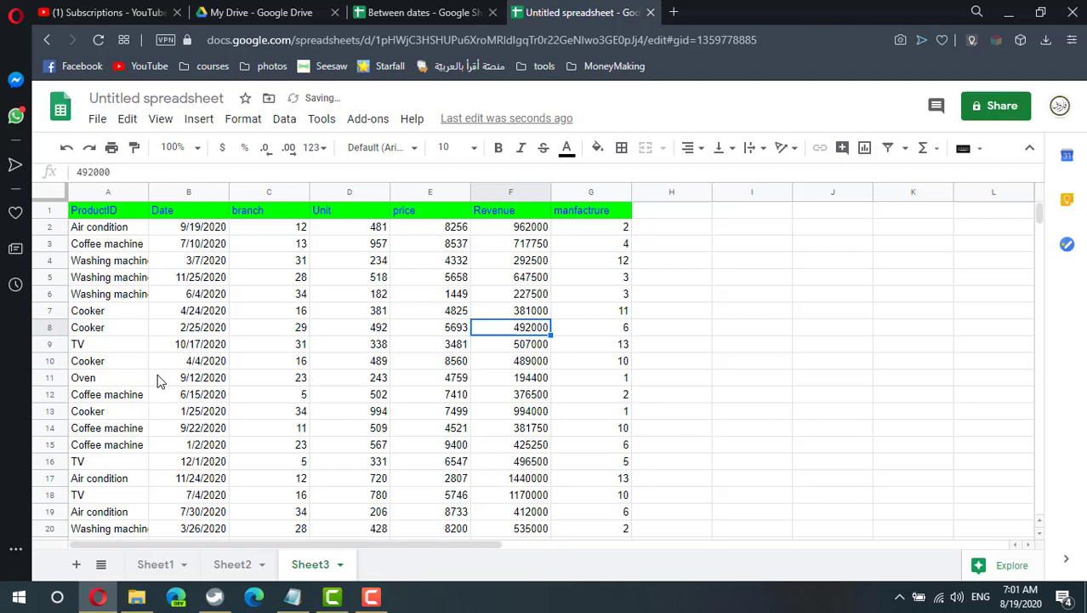
# - Widen column A to fit product names and check the last result row
pyautogui.doubleClick(147, 189)
pyautogui.click(142, 232)
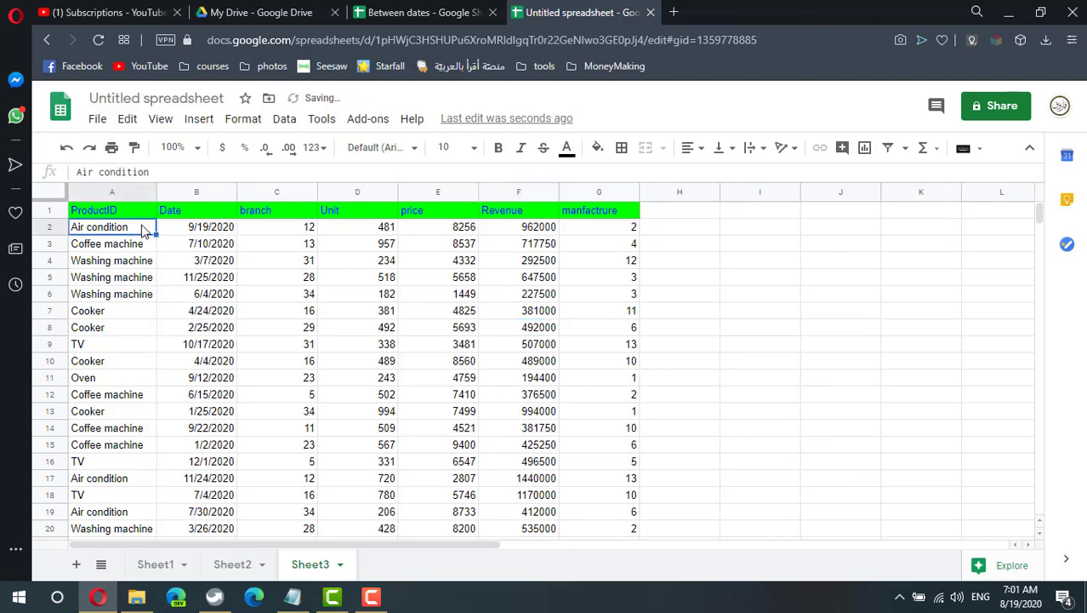
pyautogui.hotkey('ctrl', 'Down')
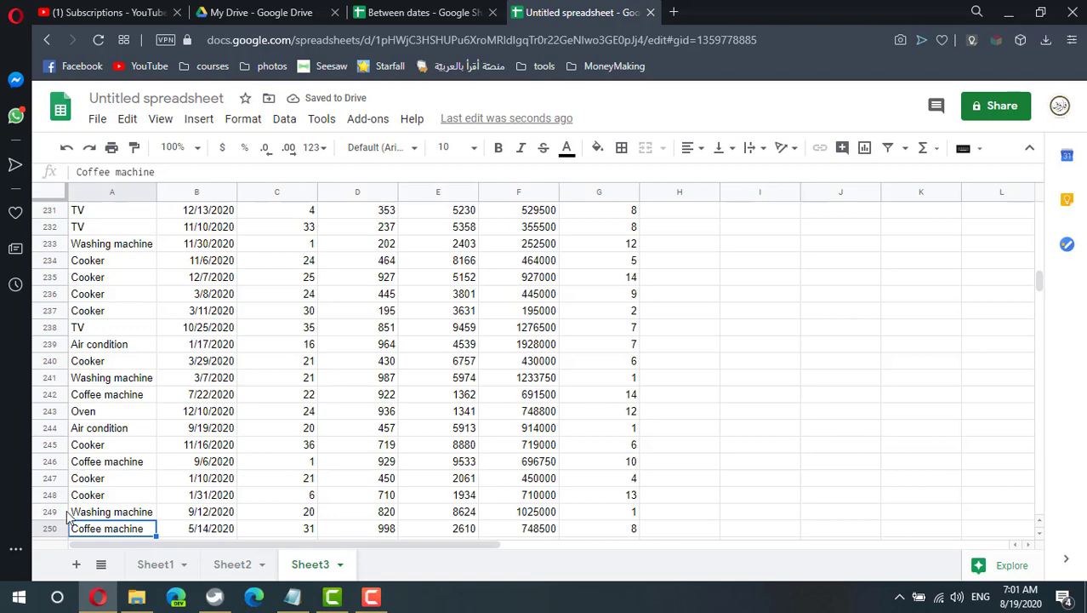
pyautogui.scroll(-2, 51, 532)
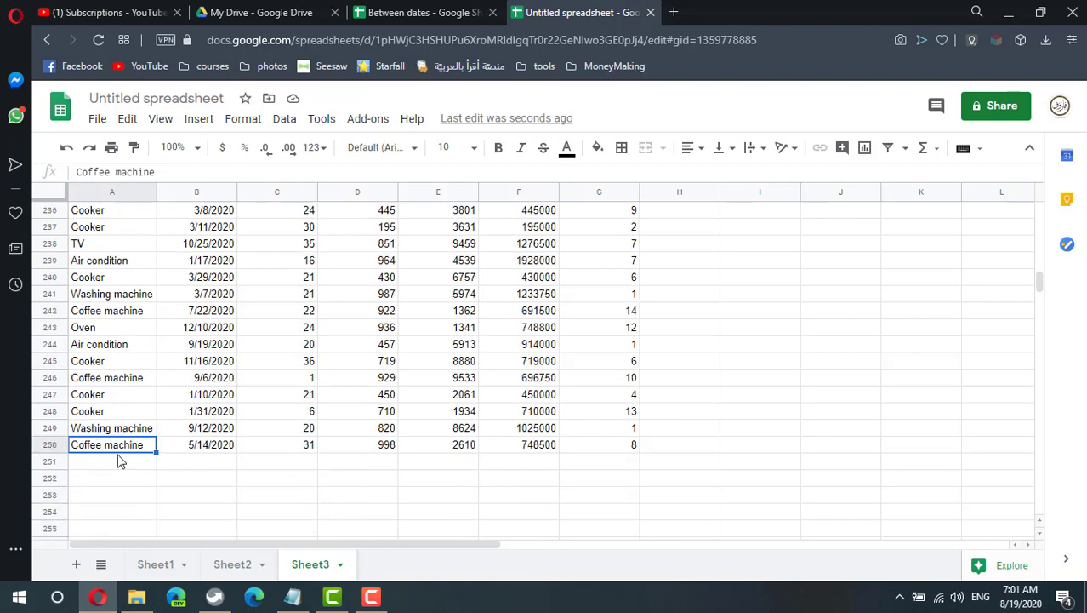
# - Type 'test' in Sheet1's A251, just below the data, then return to Sheet3
pyautogui.click(162, 564)
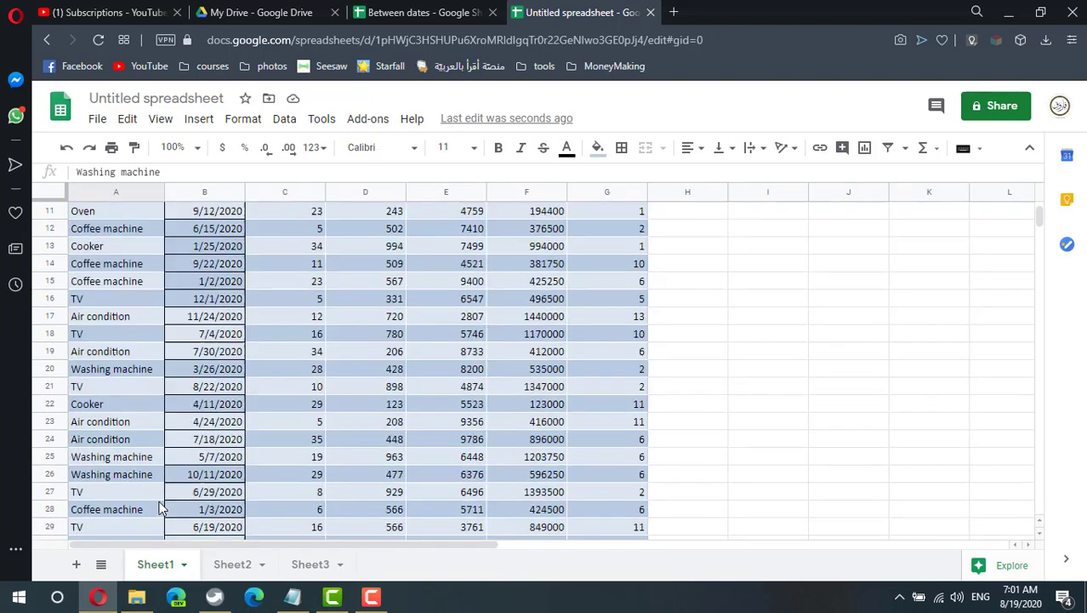
pyautogui.scroll(-2, 143, 502)
pyautogui.click(143, 493)
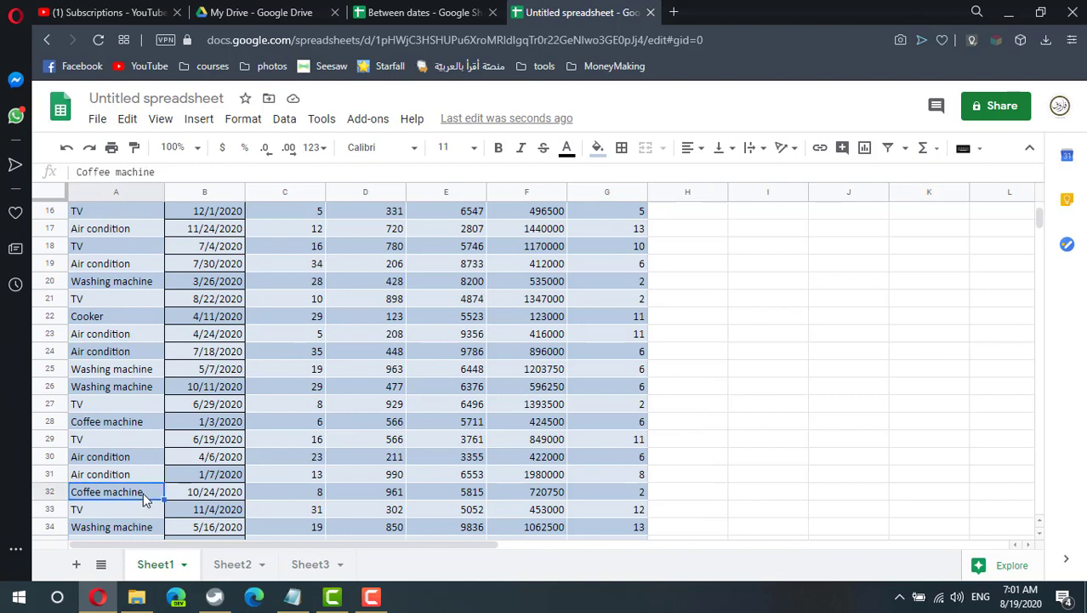
pyautogui.hotkey('ctrl', 'Down')
pyautogui.press('Down')
pyautogui.write('test')
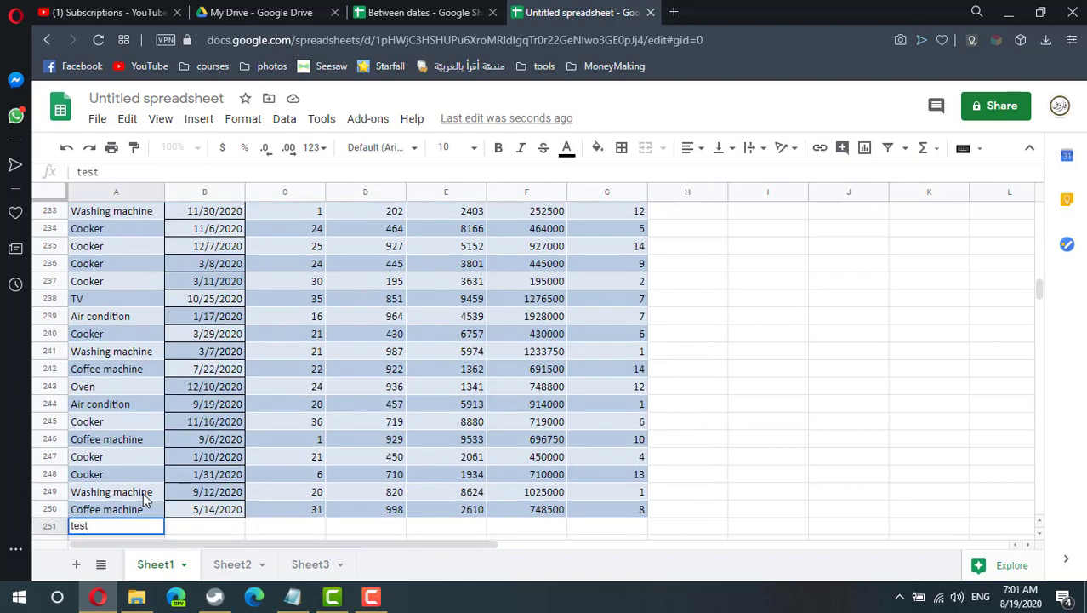
pyautogui.click(228, 521)
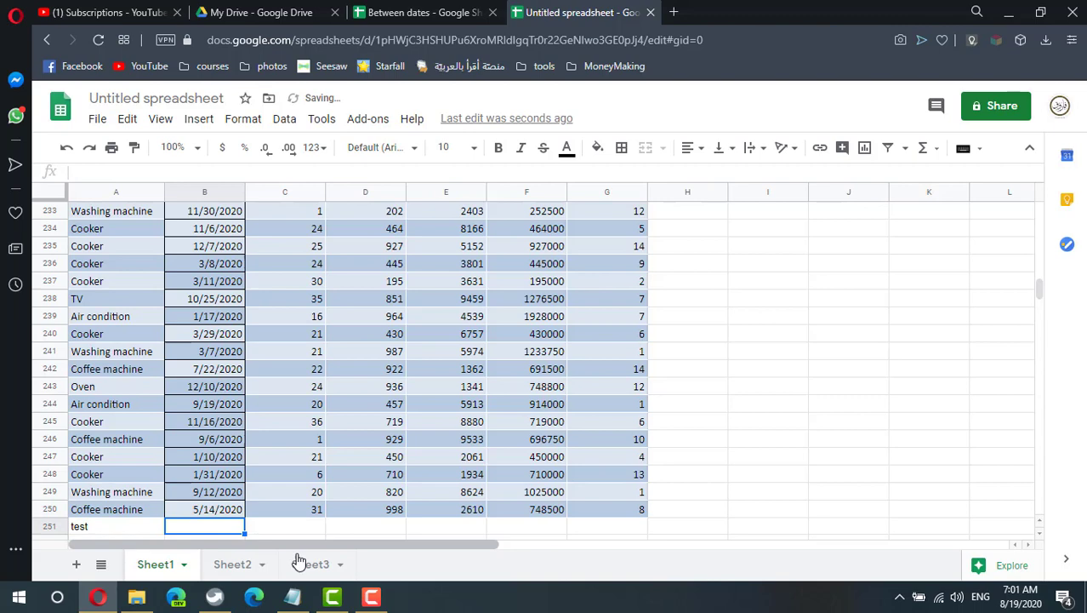
pyautogui.click(298, 561)
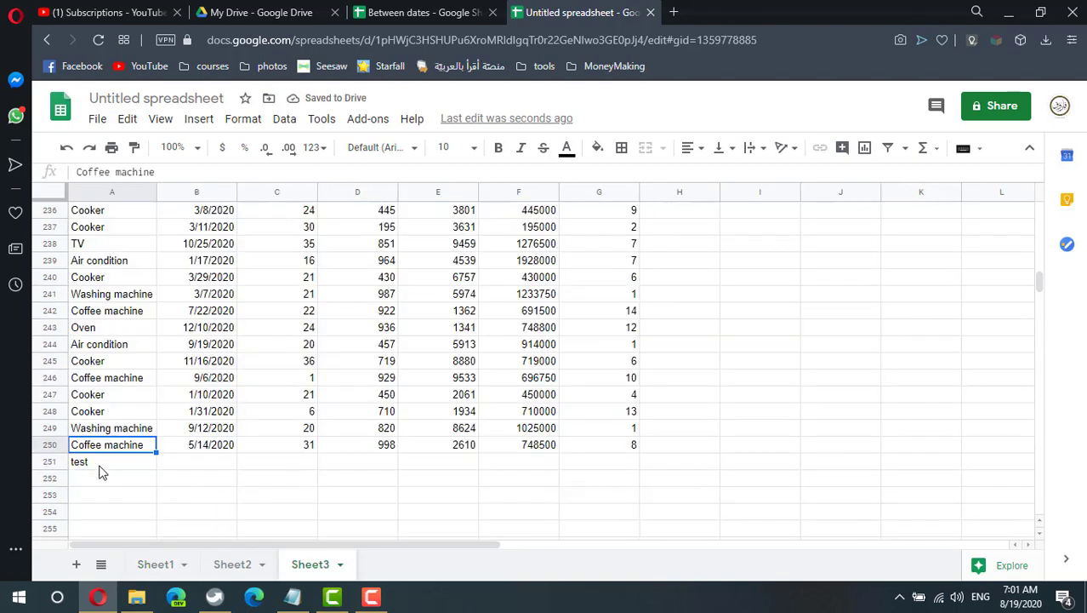
# - Label J3 'from' and J4 'to' on Sheet3
pyautogui.hotkey('ctrl', 'Home')
pyautogui.click(859, 246)
pyautogui.write('from')
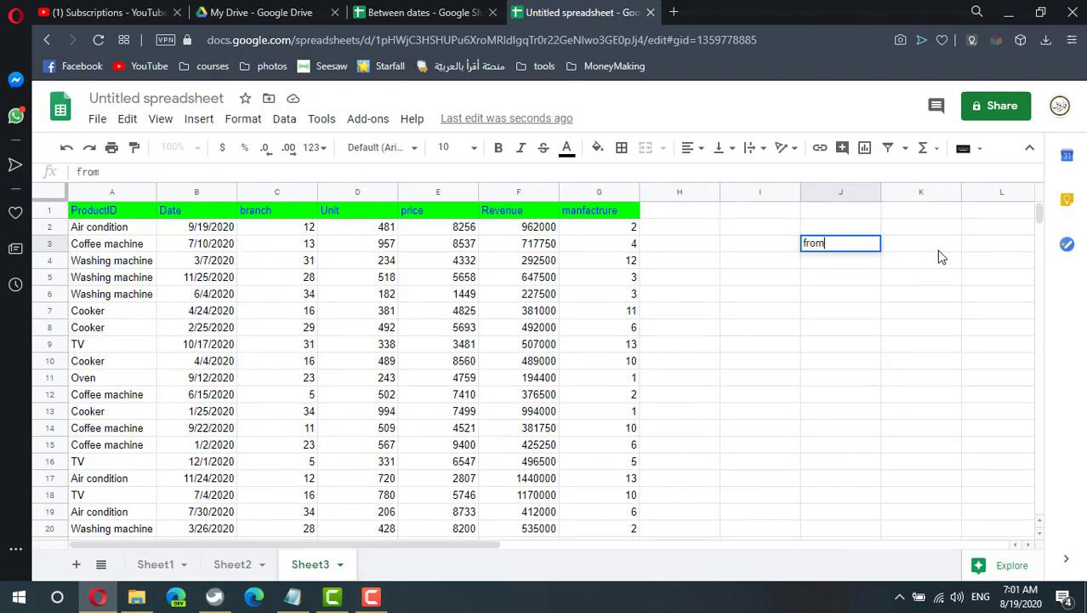
pyautogui.press('Return')
pyautogui.write('to')
pyautogui.click(893, 384)
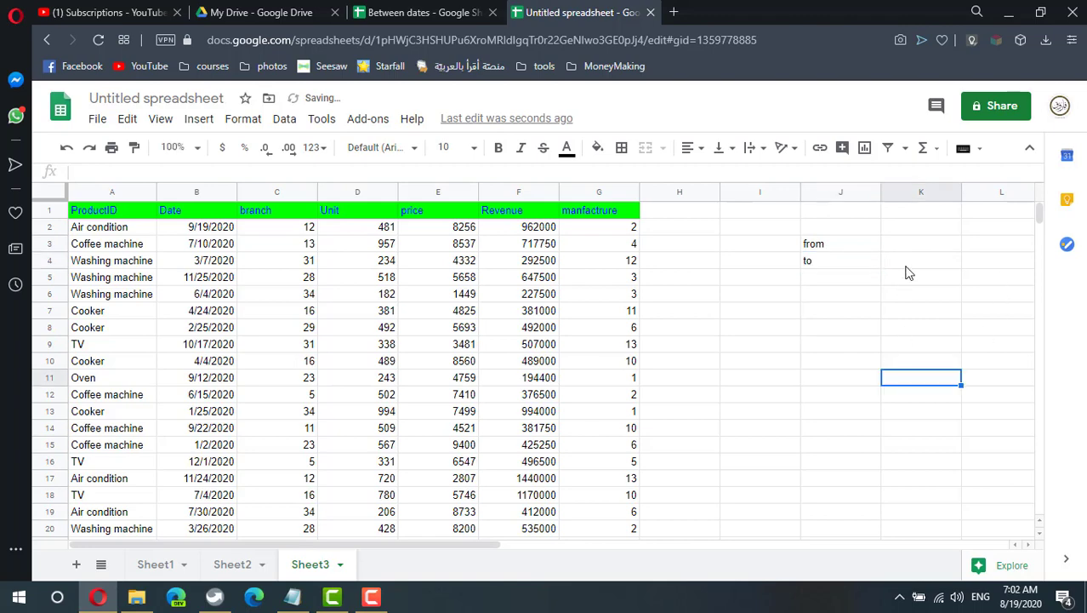
# - Add a data validation rule requiring valid dates in K3:K4
pyautogui.moveTo(911, 246); pyautogui.dragTo(911, 262)
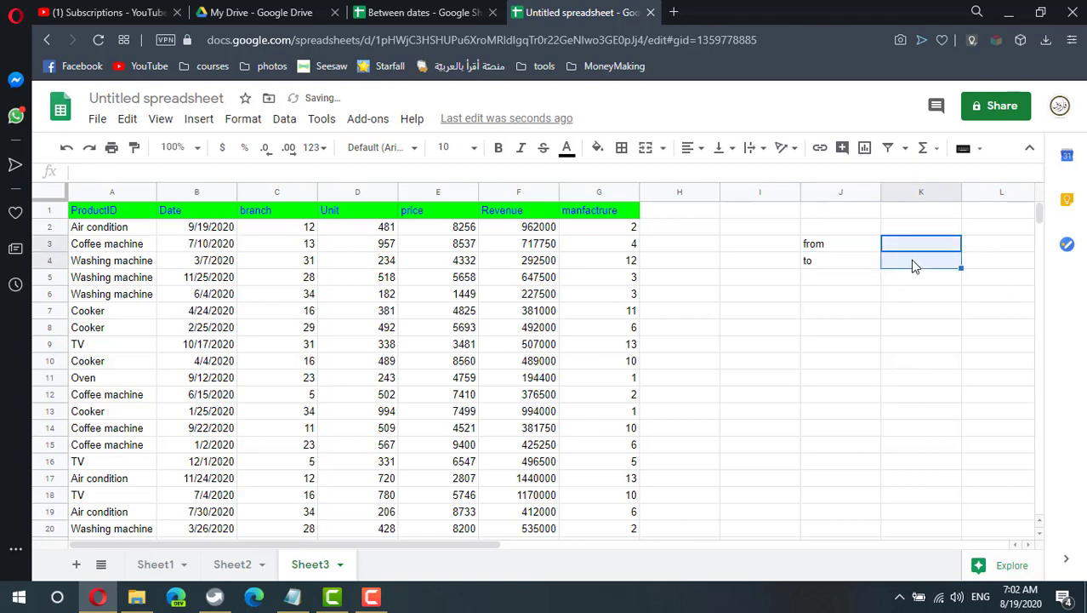
pyautogui.click(285, 121)
pyautogui.scroll(-2, 323, 383)
pyautogui.click(347, 396)
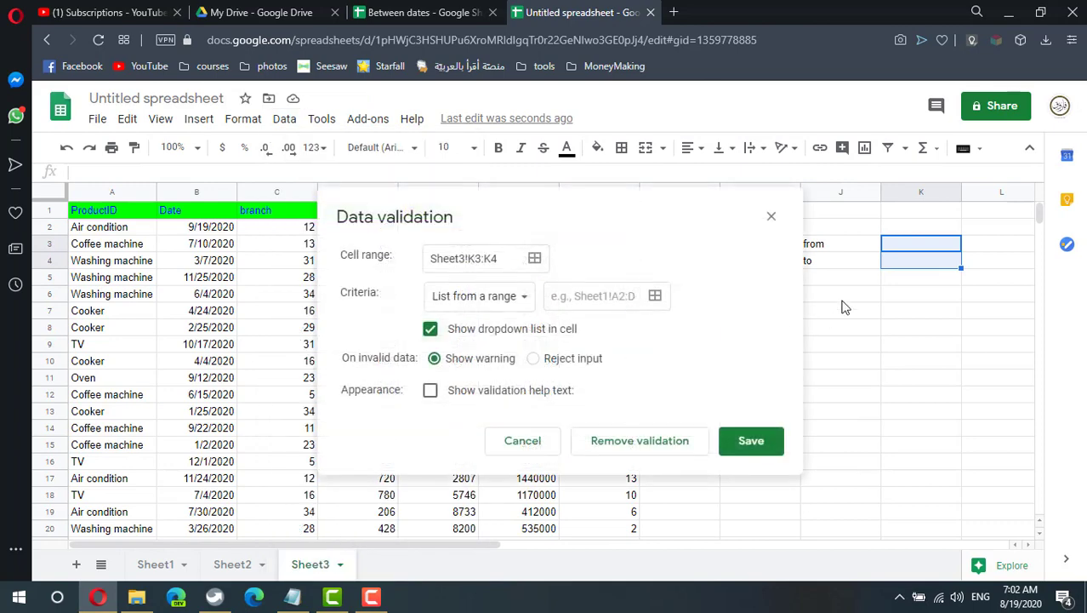
pyautogui.click(508, 298)
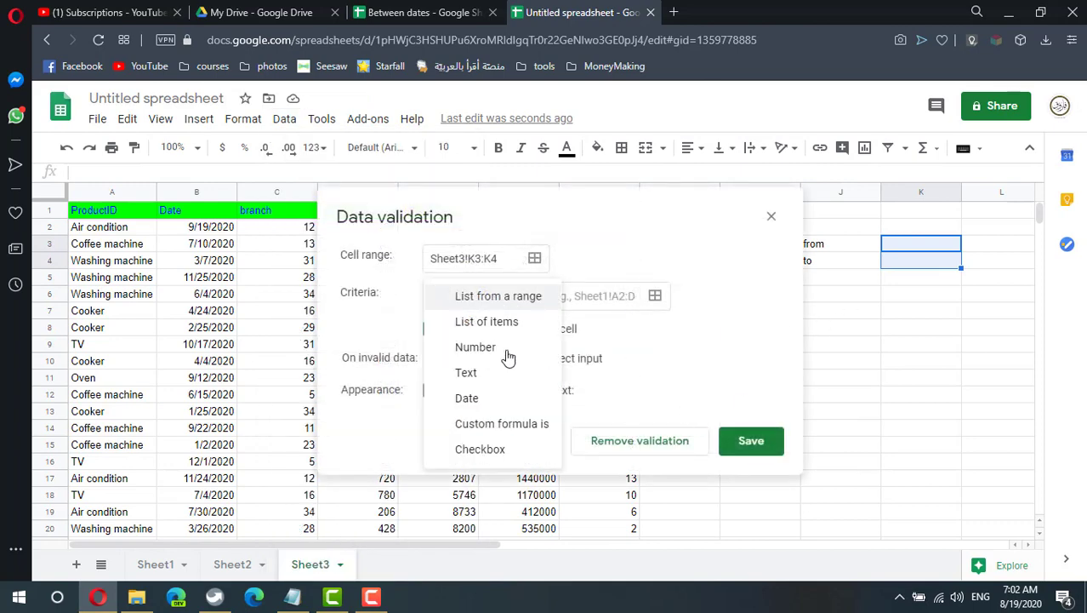
pyautogui.click(490, 398)
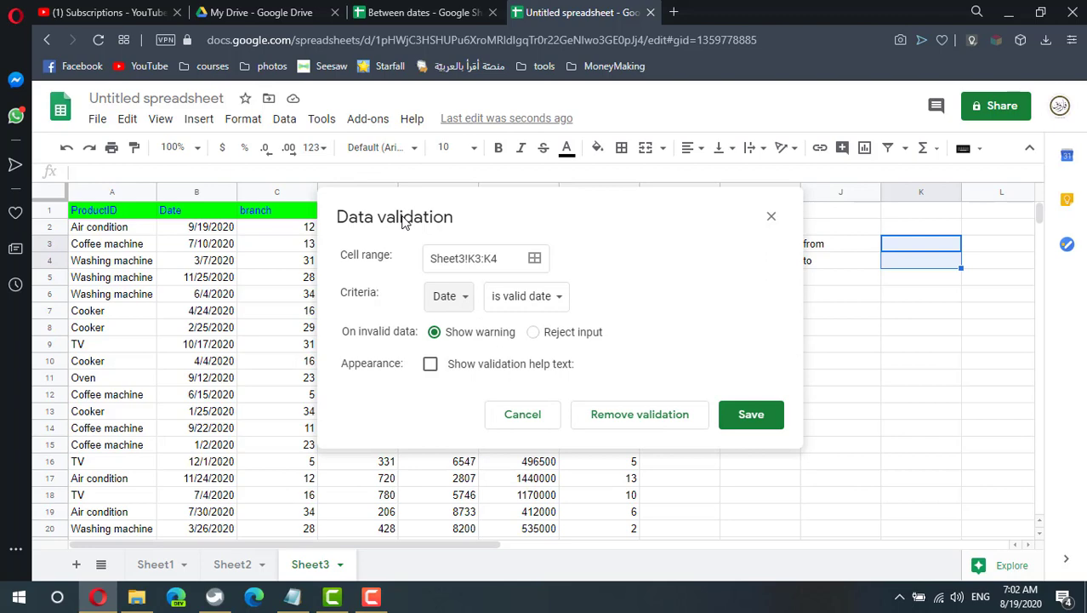
pyautogui.click(752, 414)
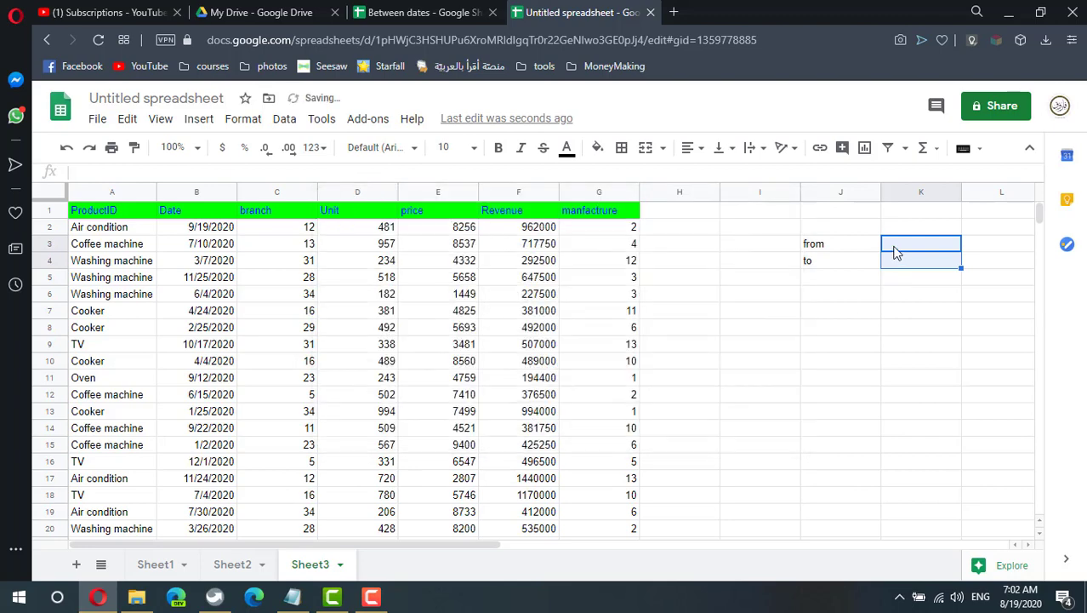
pyautogui.click(928, 334)
# - Use the date pickers to set K3 to 2020-08-01 and K4 to 2020-08-19
pyautogui.doubleClick(924, 247)
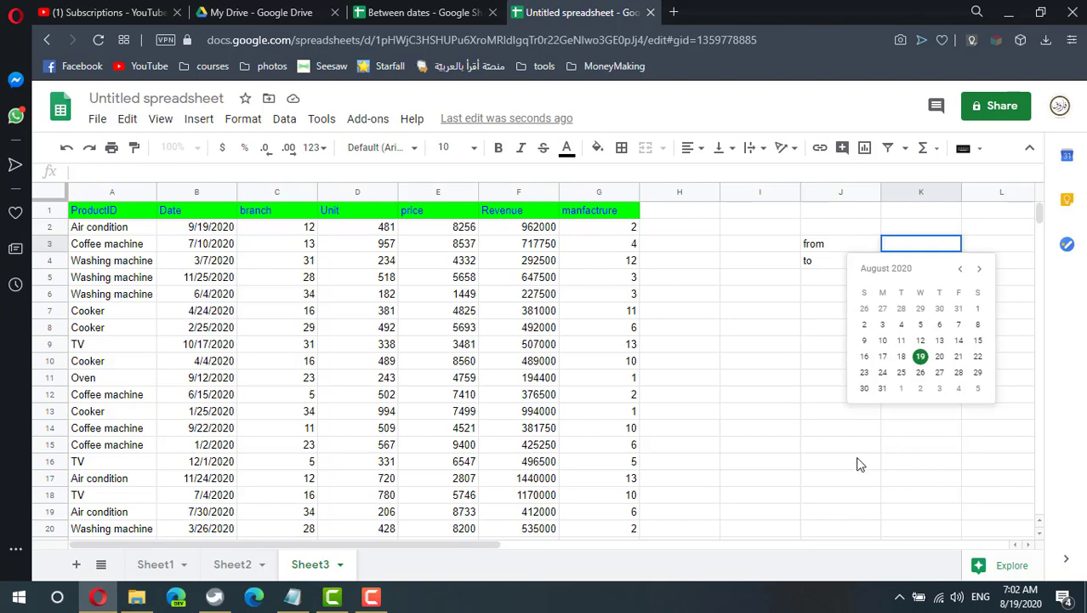
pyautogui.click(978, 308)
pyautogui.doubleClick(945, 260)
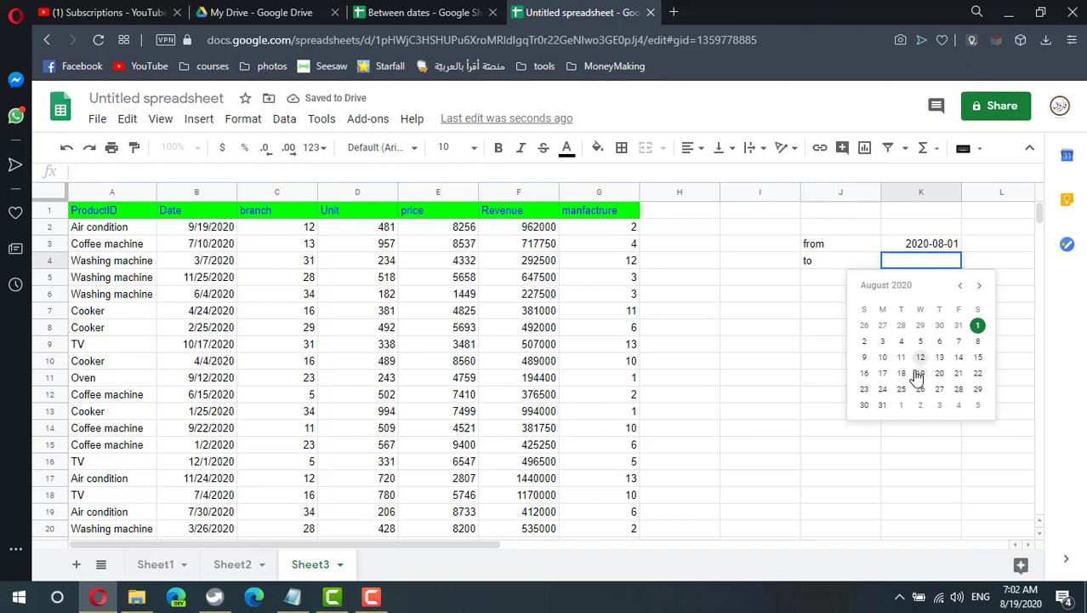
pyautogui.click(921, 372)
pyautogui.click(893, 394)
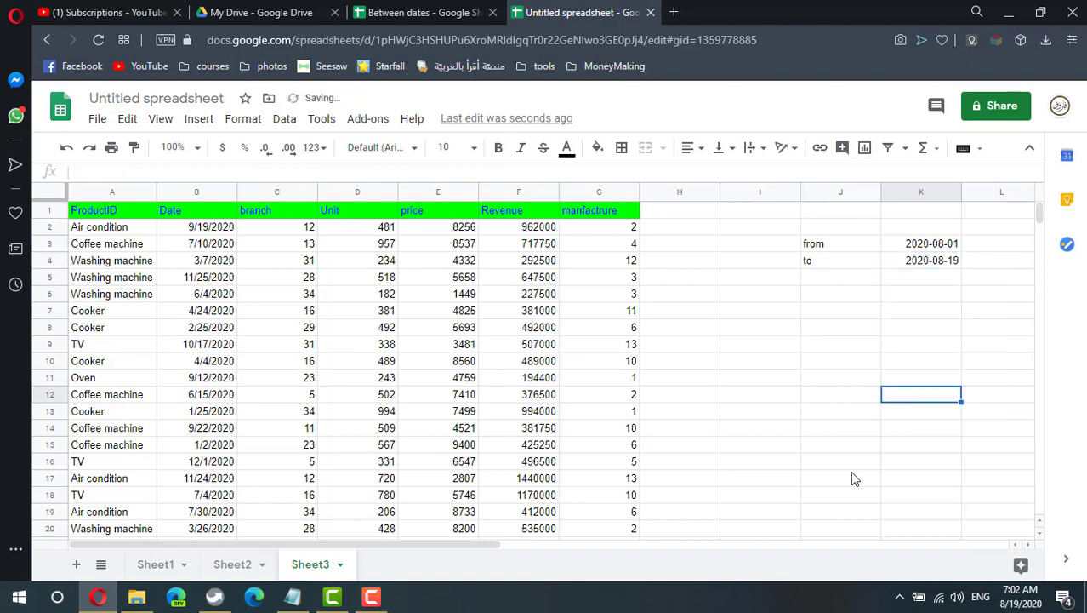
# - Add the query string "select D , E" to the A1 QUERY formula
pyautogui.click(132, 212)
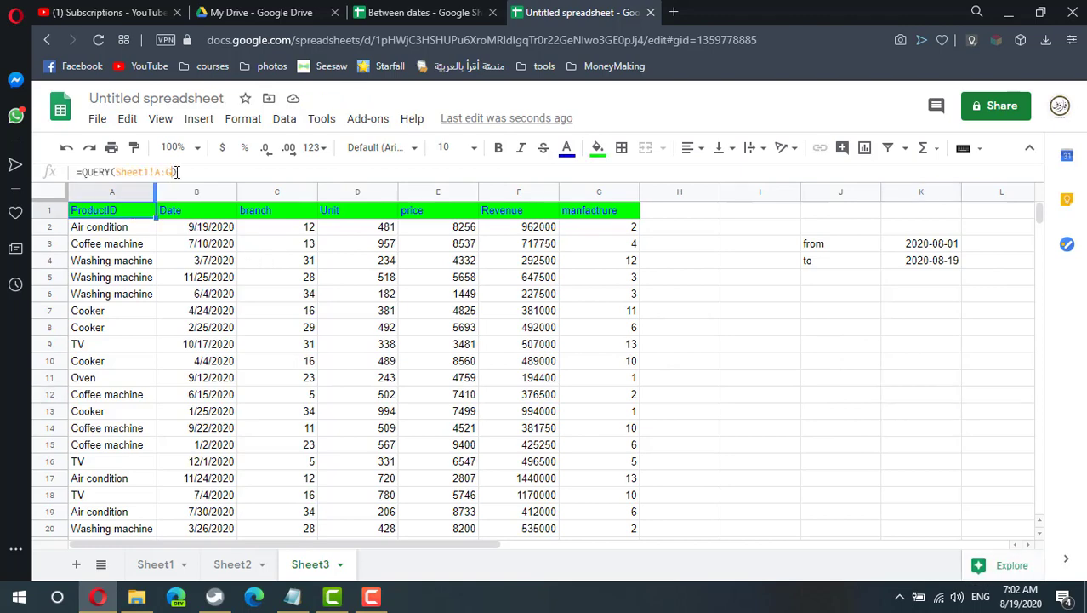
pyautogui.click(177, 172)
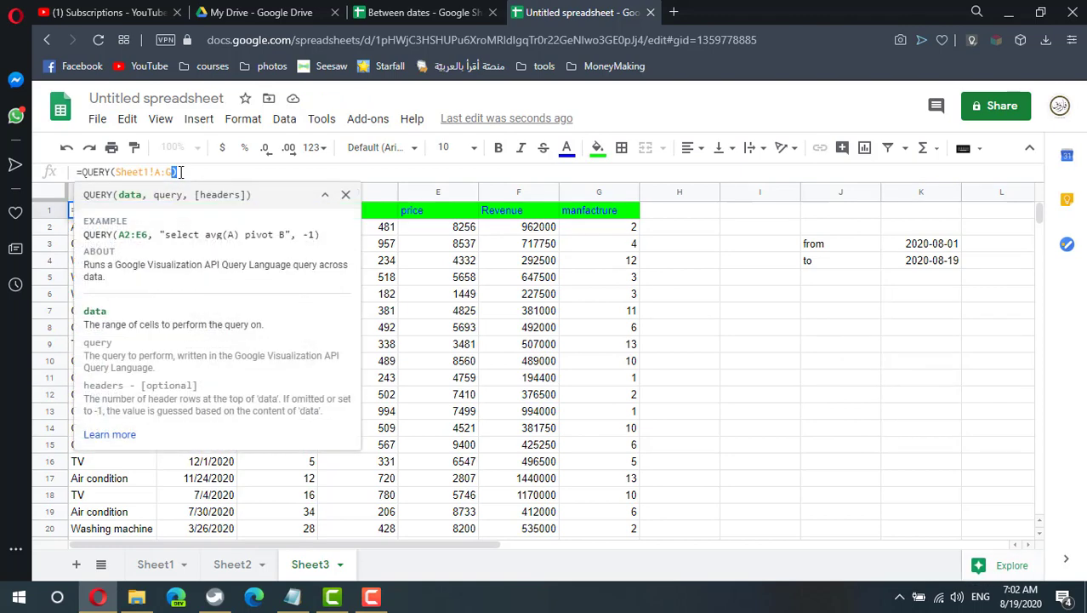
pyautogui.press('Escape')
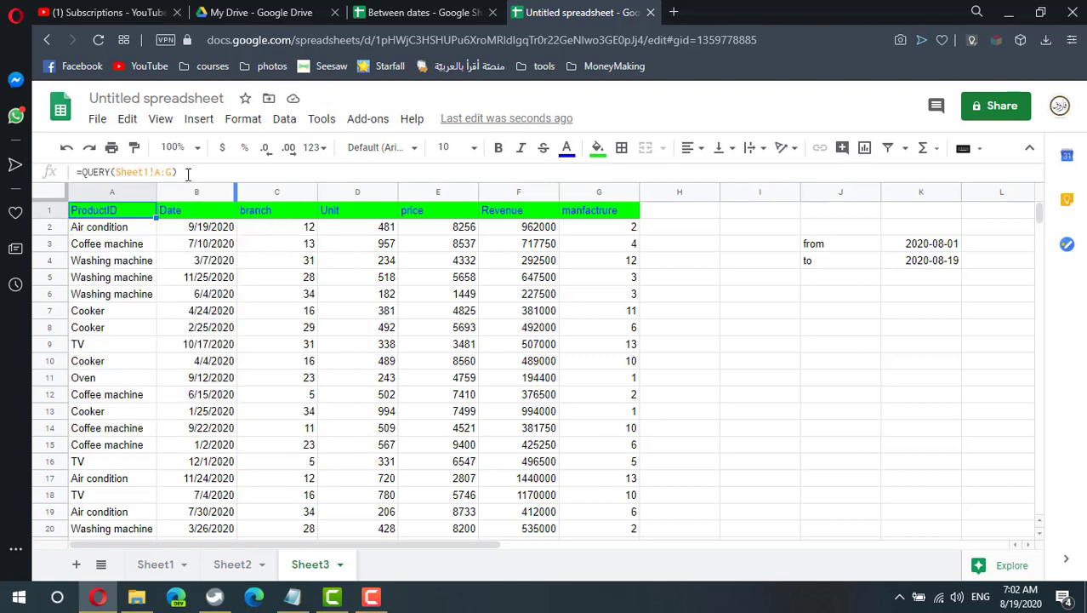
pyautogui.click(186, 173)
pyautogui.click(174, 172)
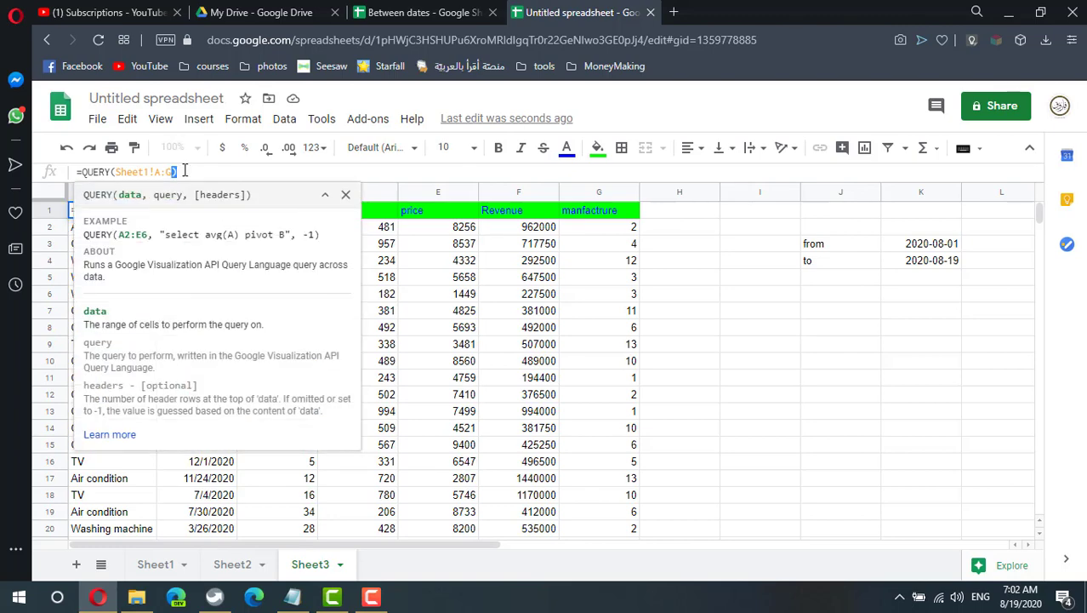
pyautogui.write(',"select D ,')
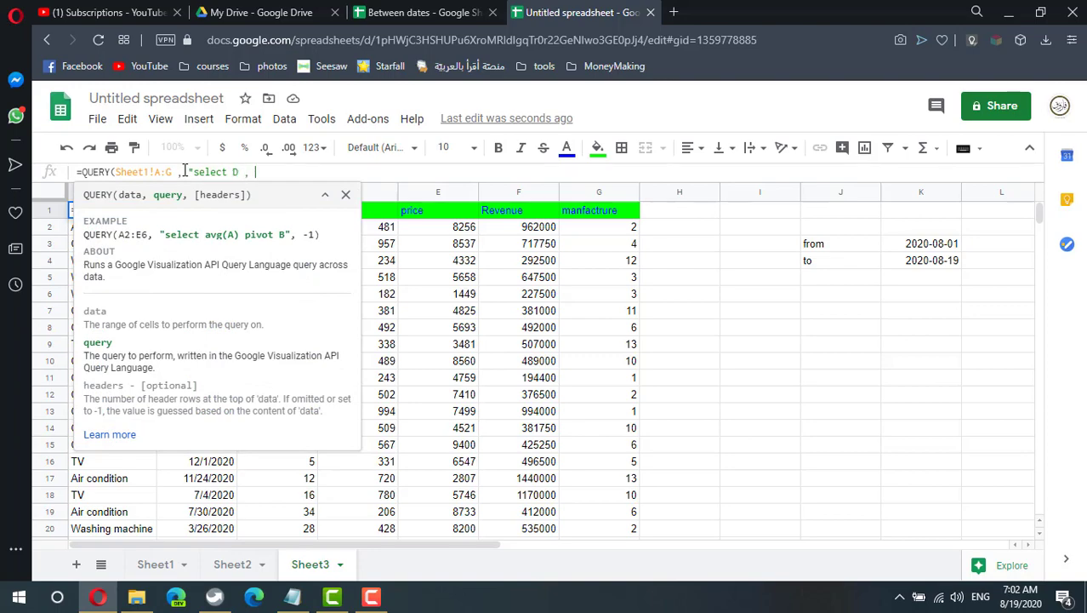
pyautogui.write('E"')
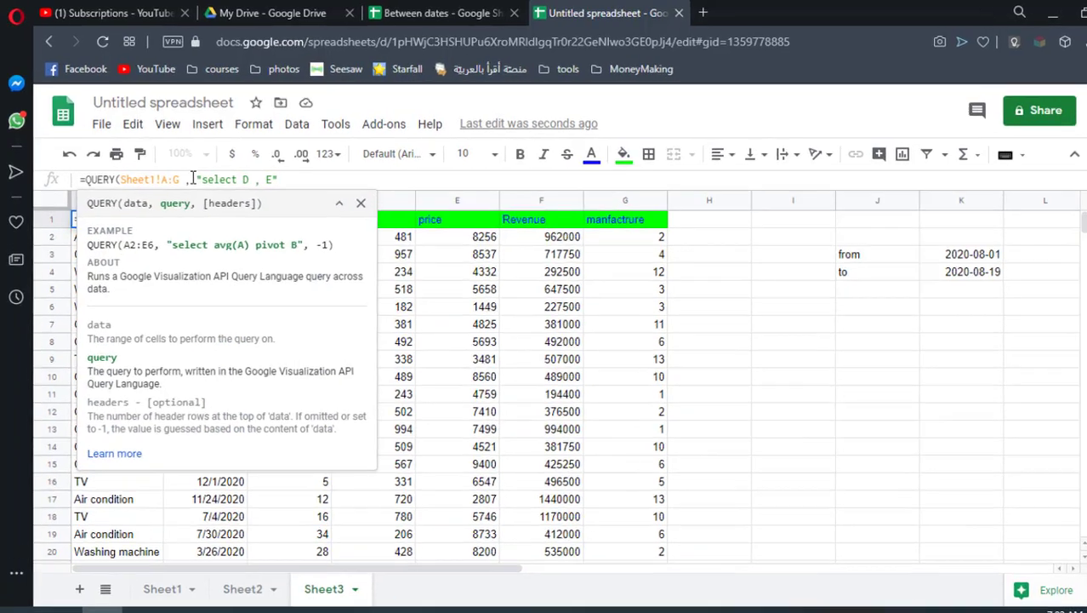
pyautogui.write(')')
pyautogui.press('Return')
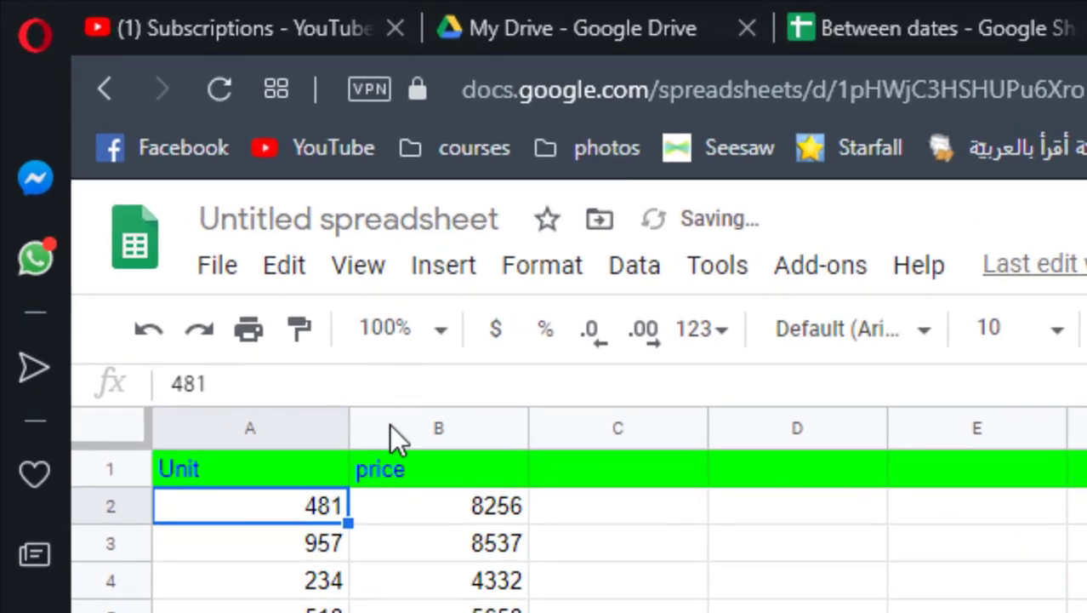
# - Replace D , E with * so the query selects all columns
pyautogui.click(303, 481)
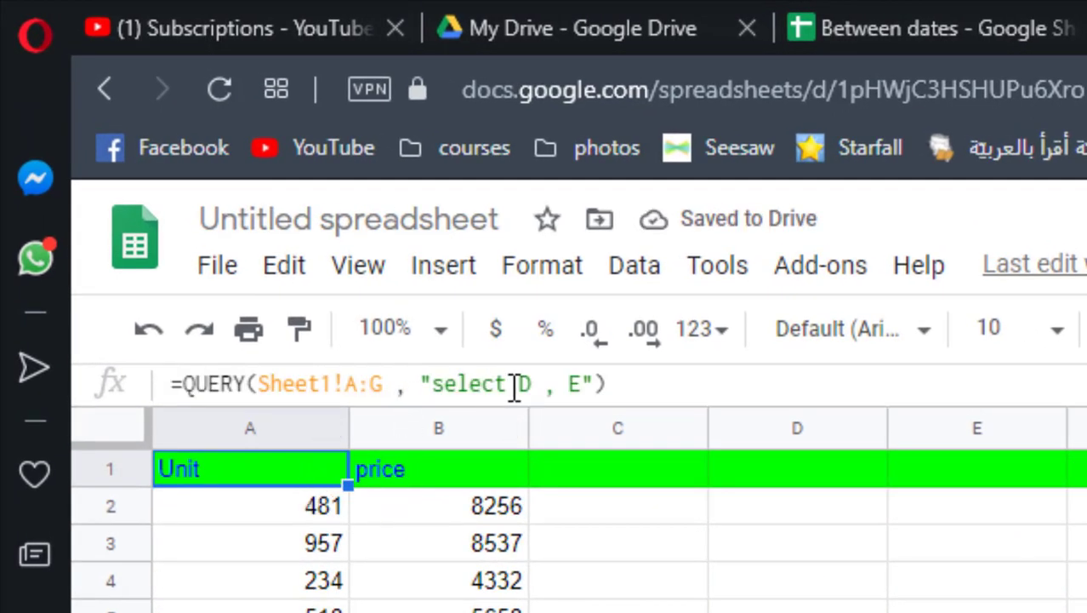
pyautogui.moveTo(516, 387); pyautogui.dragTo(585, 393)
pyautogui.write('*')
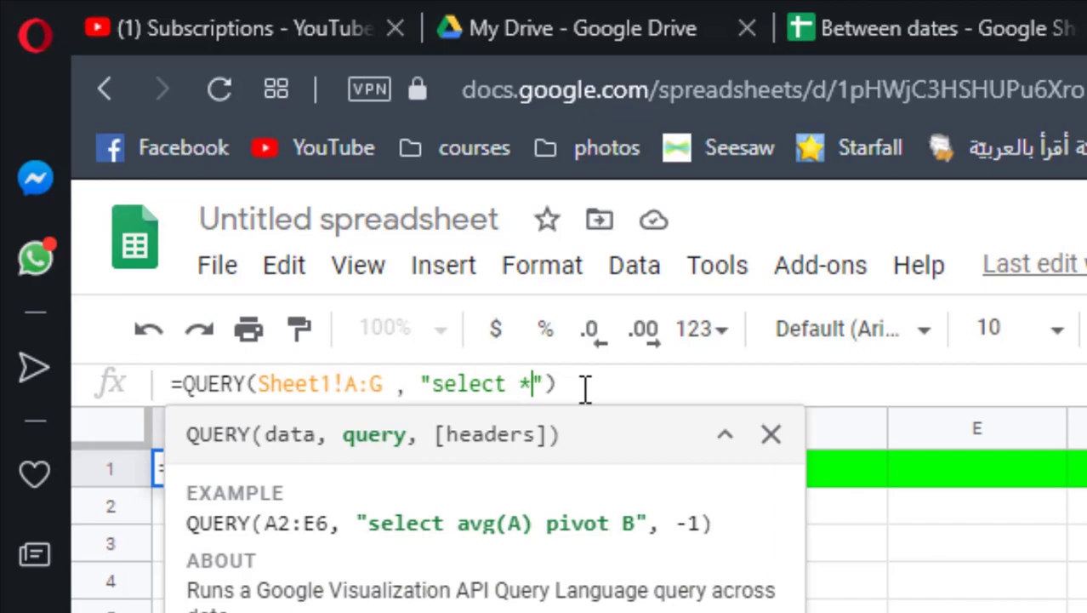
pyautogui.press('Return')
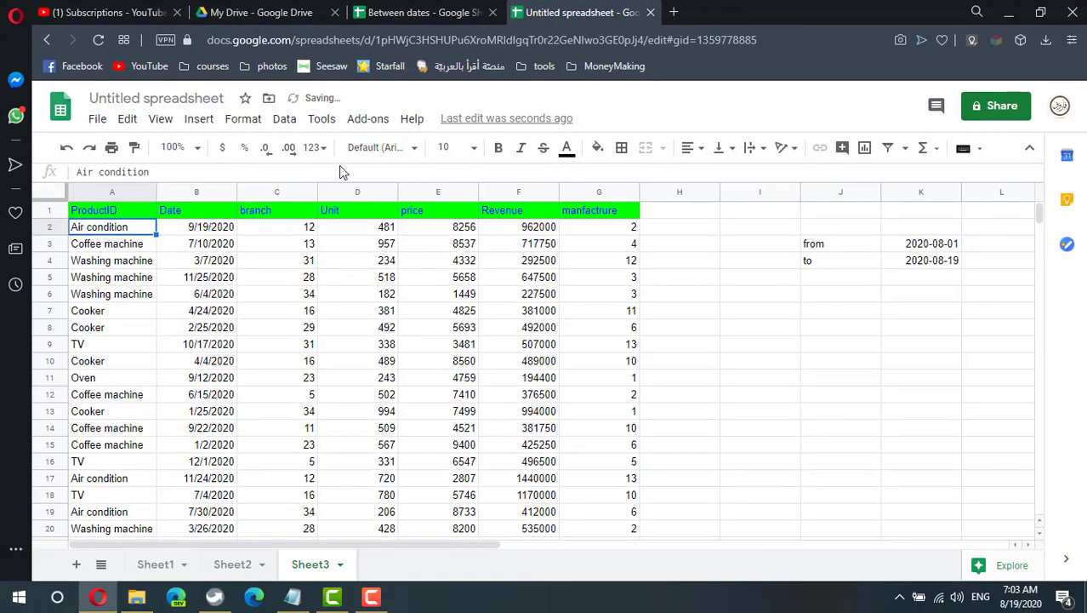
# - Add a where B > '2020-12-20' condition to the query string
pyautogui.click(141, 211)
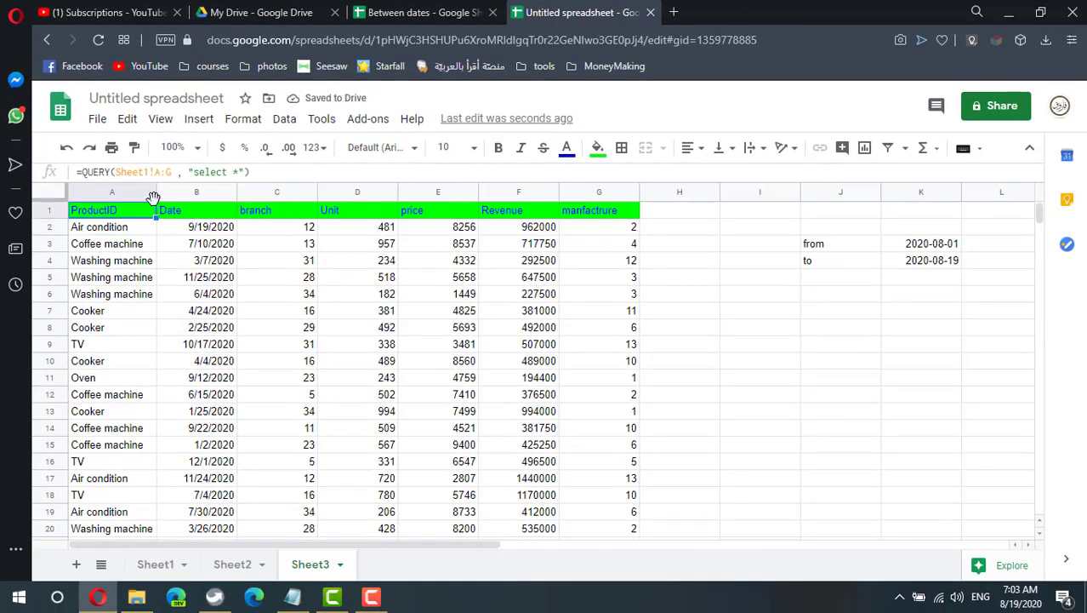
pyautogui.click(242, 171)
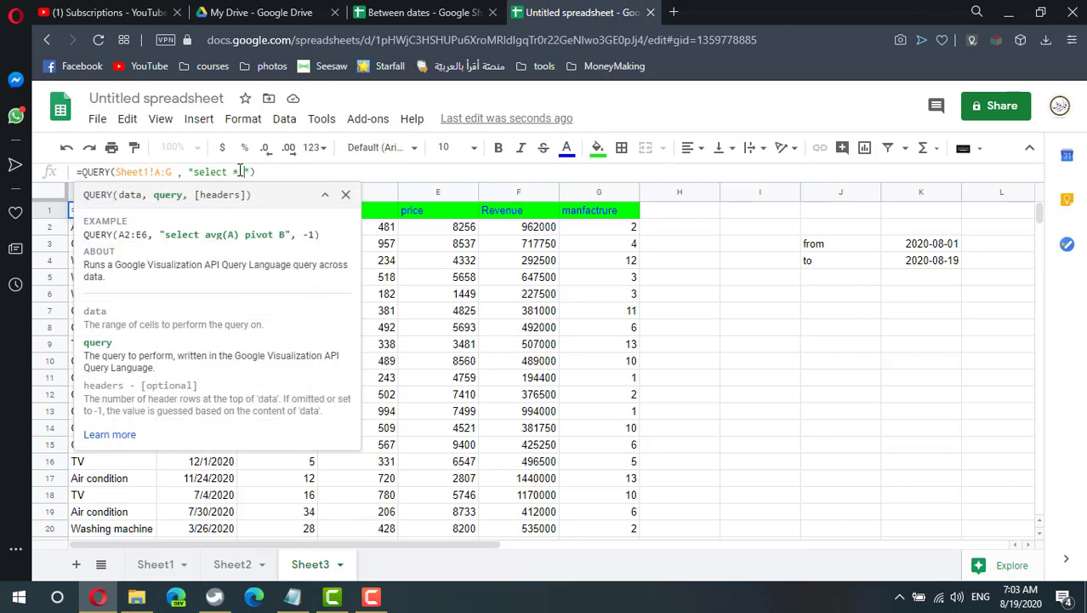
pyautogui.press('Escape')
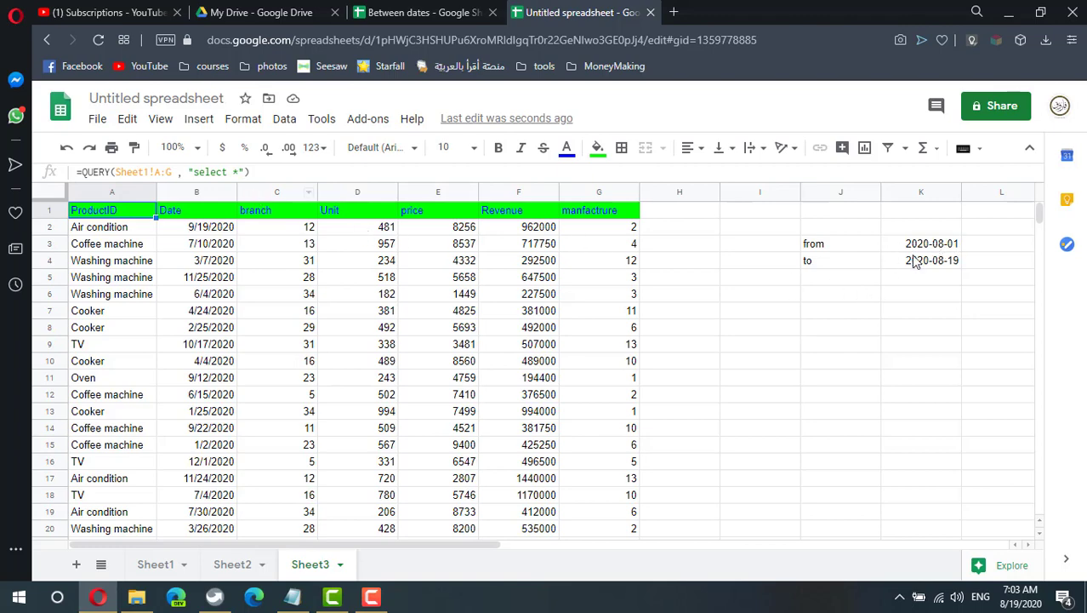
pyautogui.click(240, 172)
pyautogui.write('where')
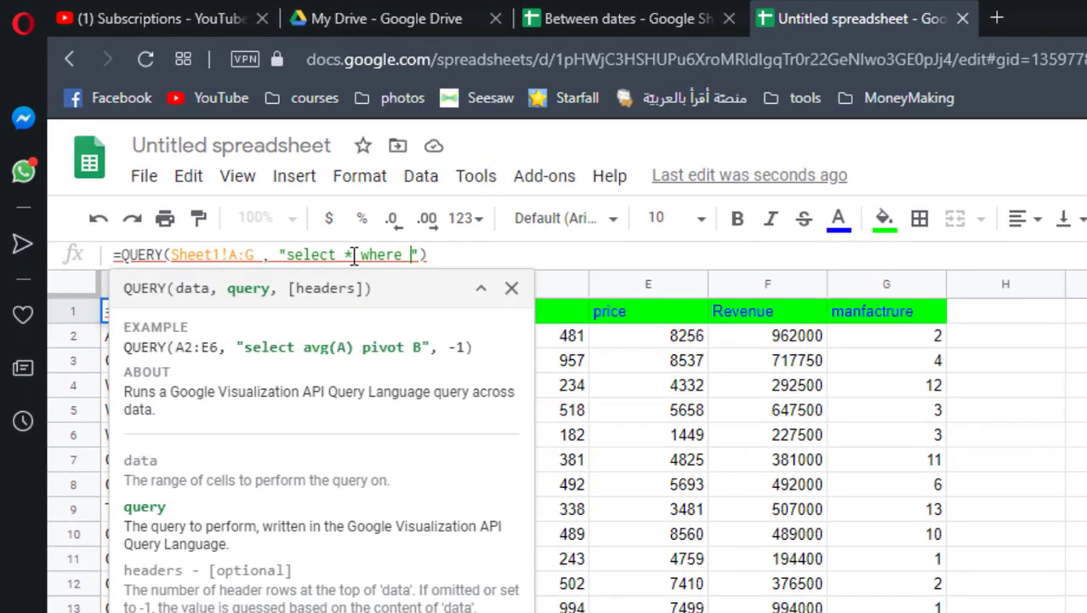
pyautogui.write(' B')
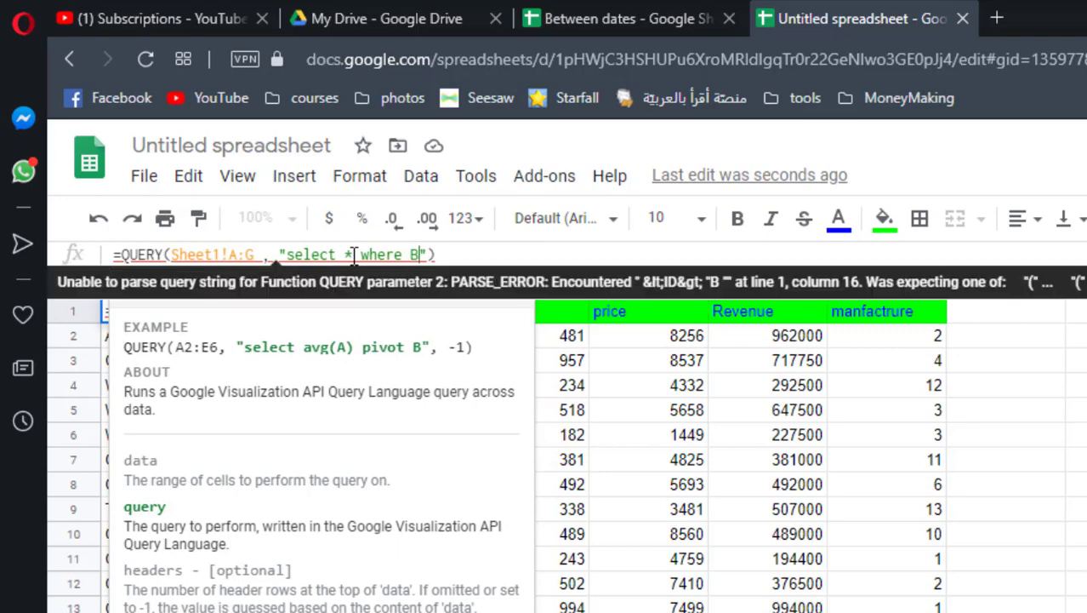
pyautogui.write(" > ''")
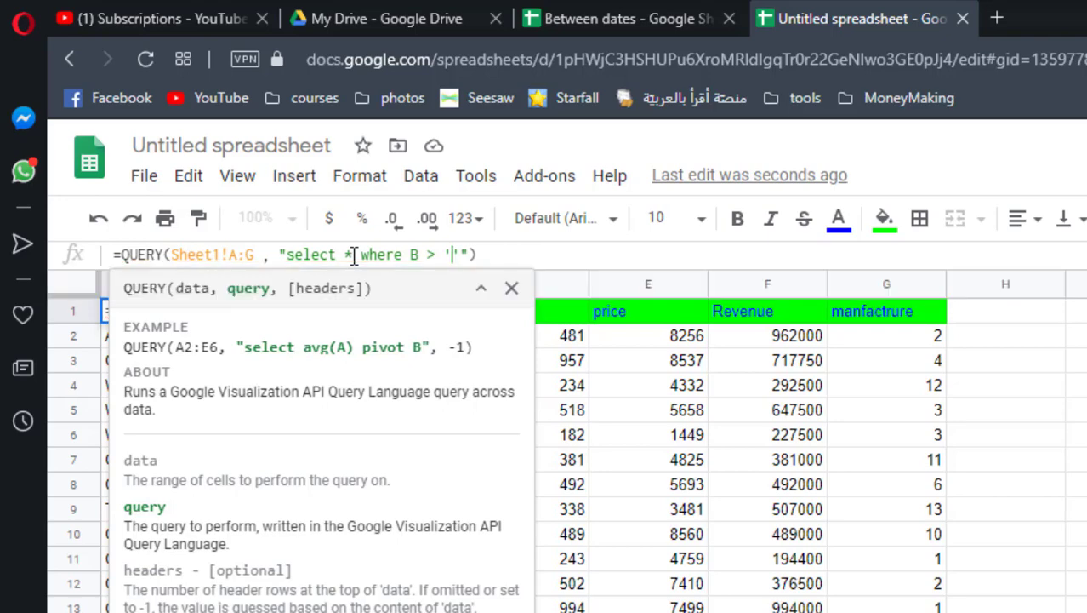
pyautogui.write('12')
pyautogui.write('-20')
pyautogui.press('BackSpace')
pyautogui.press('BackSpace')
pyautogui.press('BackSpace')
pyautogui.press('BackSpace')
pyautogui.press('BackSpace')
pyautogui.write('2020-12-')
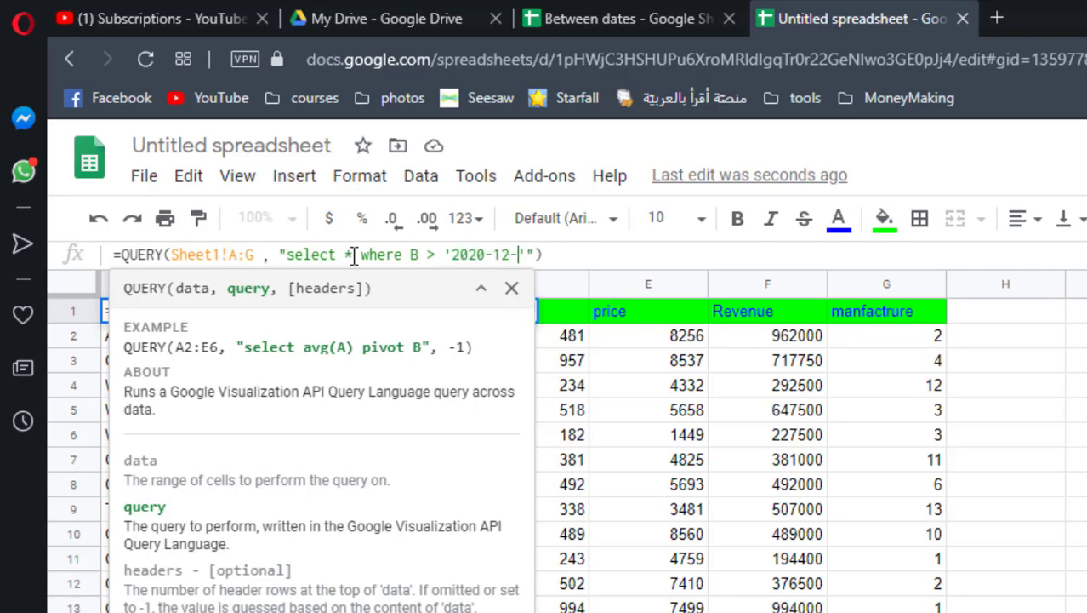
pyautogui.write('20')
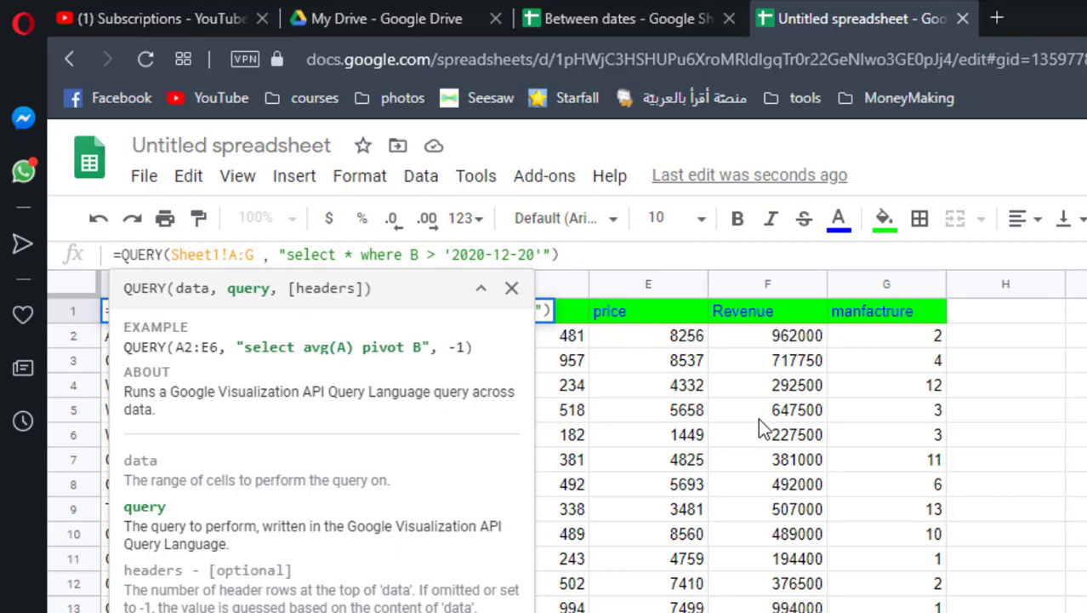
pyautogui.hotkey('ctrl', 'z')
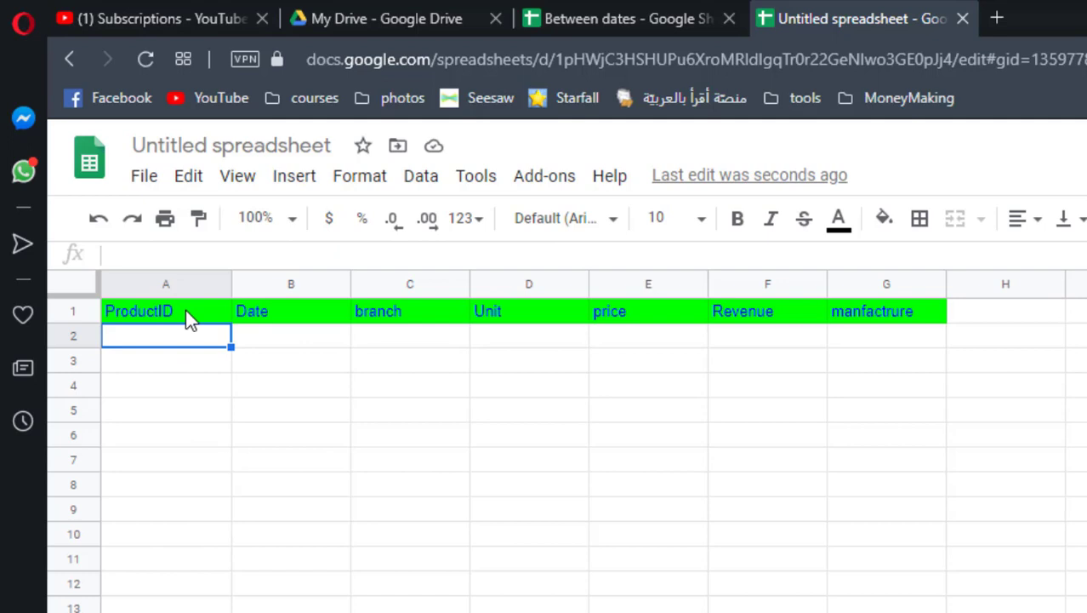
# - Insert the date keyword so the condition reads where B > date '2020-12-20'
pyautogui.click(186, 309)
pyautogui.click(444, 252)
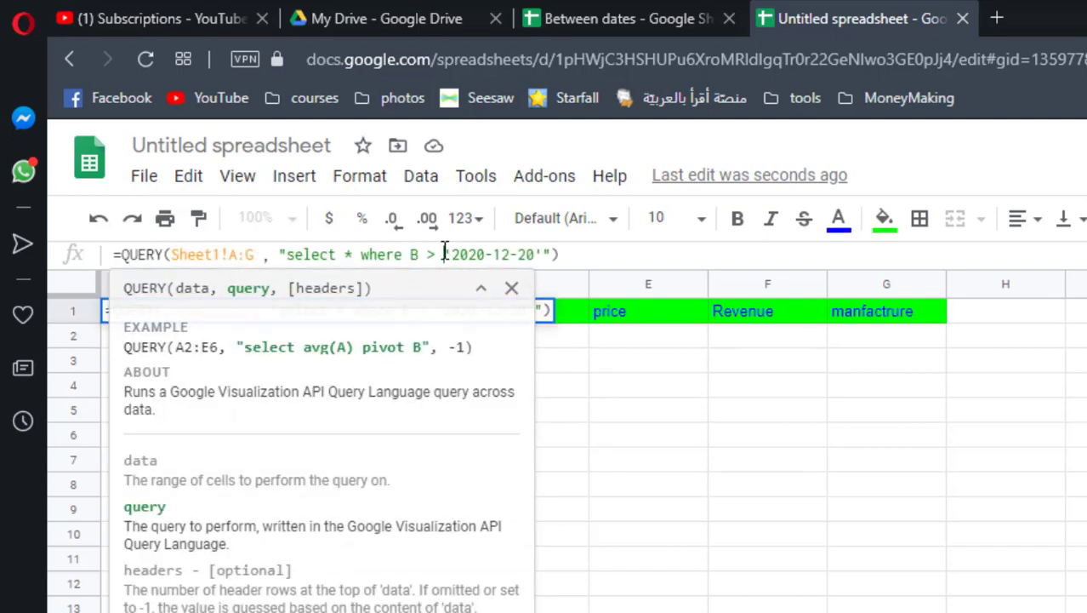
pyautogui.write('date')
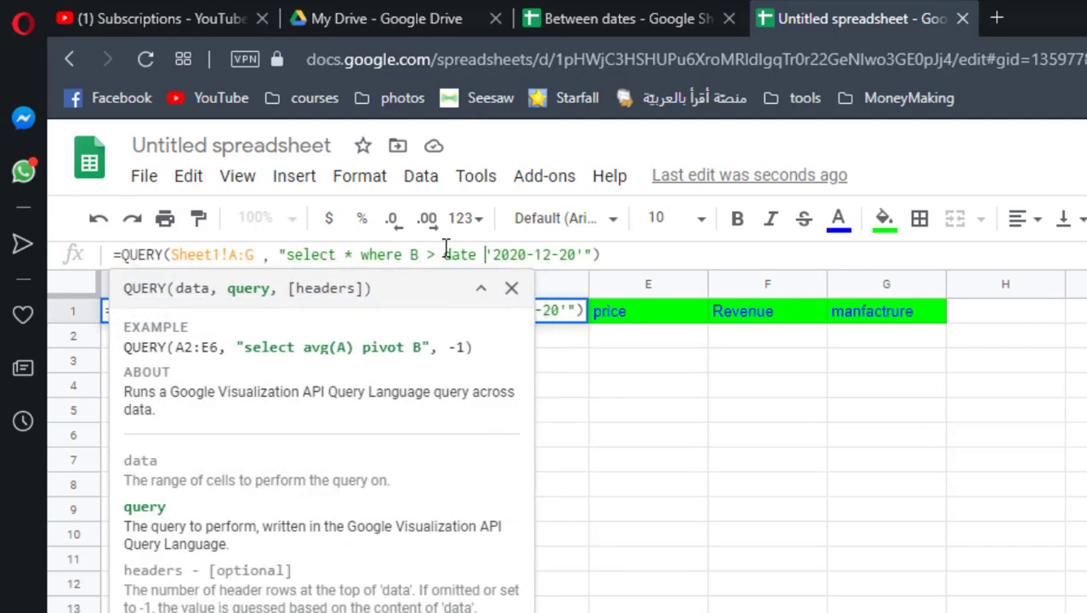
pyautogui.press('Return')
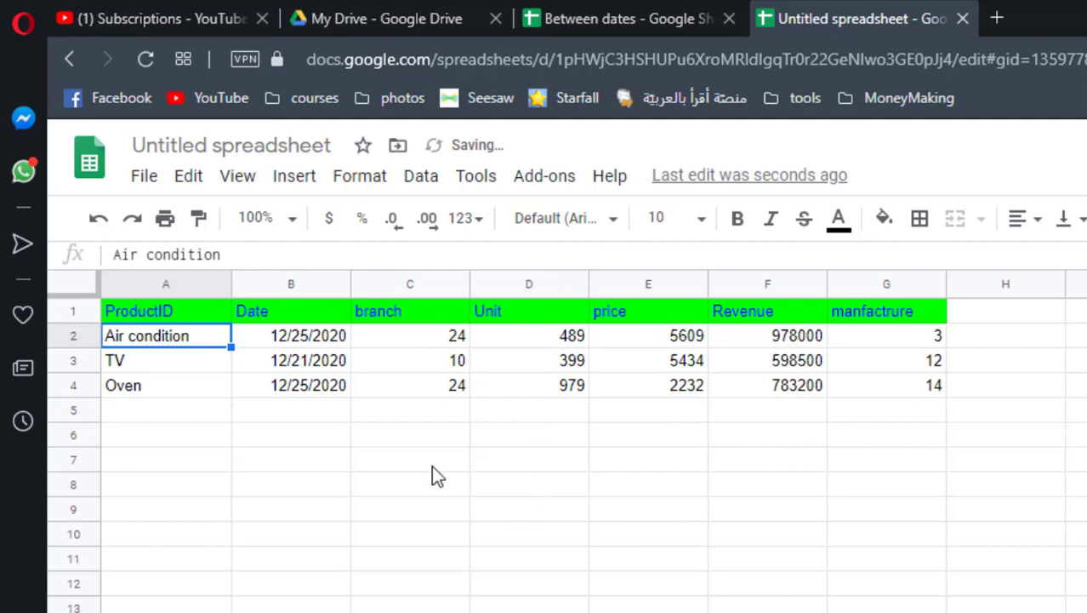
# - Replace the fixed date in the A1 query with a '"&K3&"' reference to the from date
pyautogui.click(181, 306)
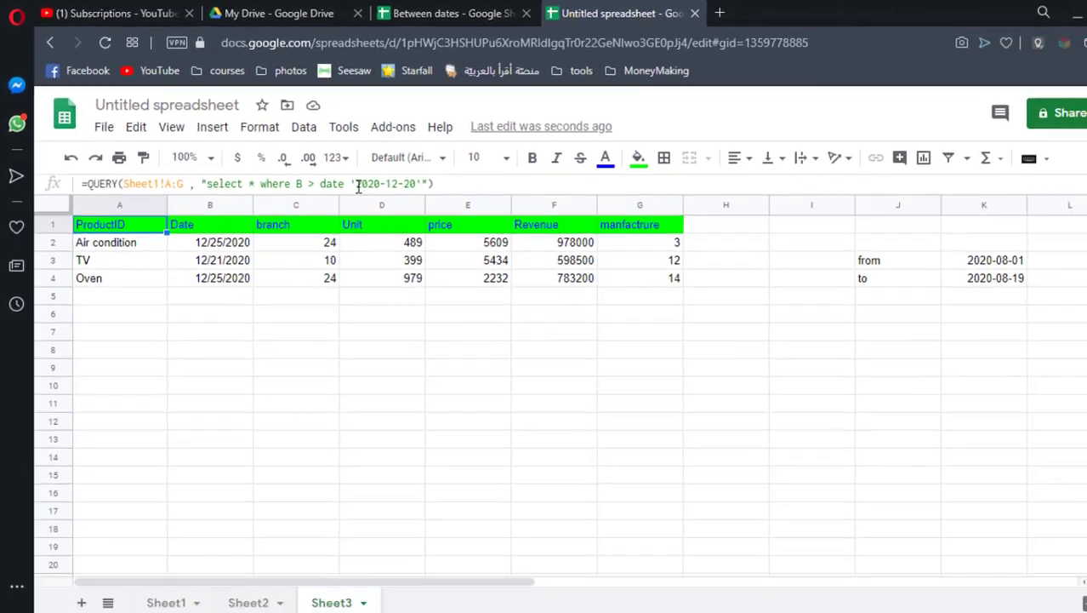
pyautogui.moveTo(491, 254); pyautogui.dragTo(615, 254)
pyautogui.press('BackSpace')
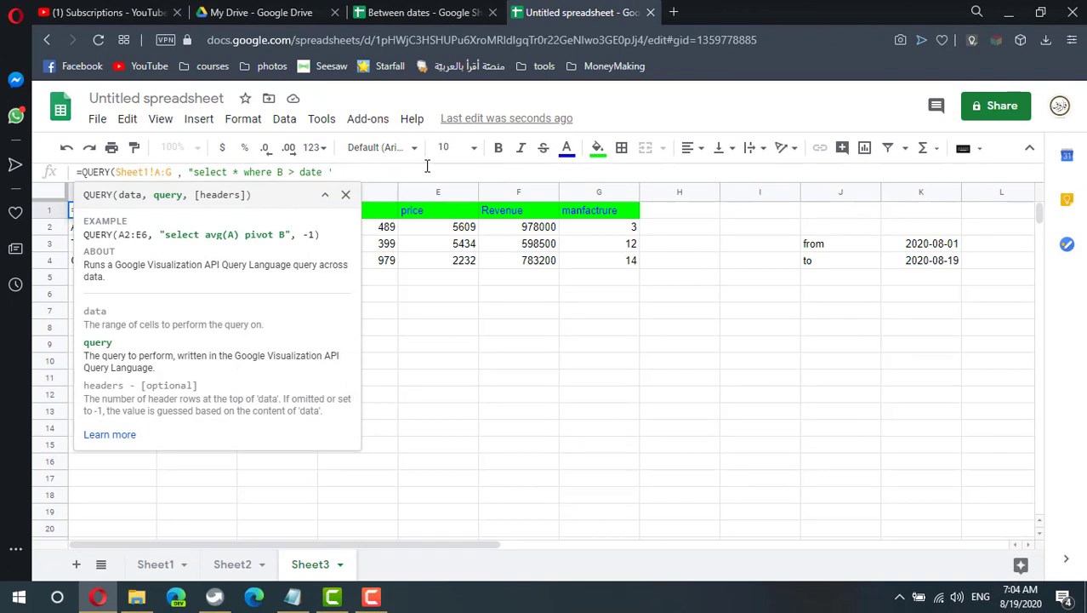
pyautogui.write('&')
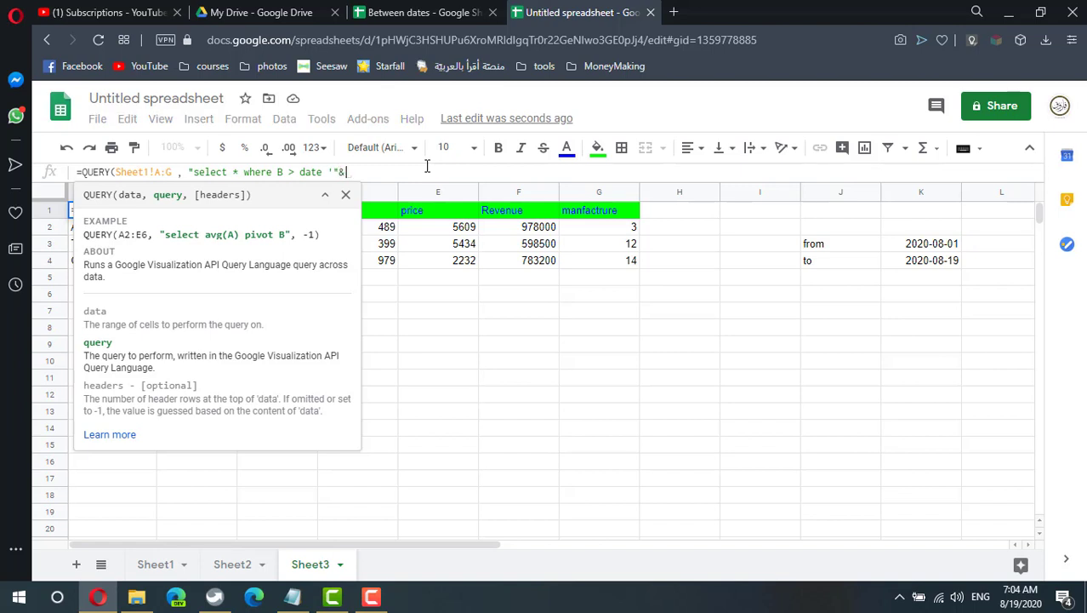
pyautogui.click(941, 245)
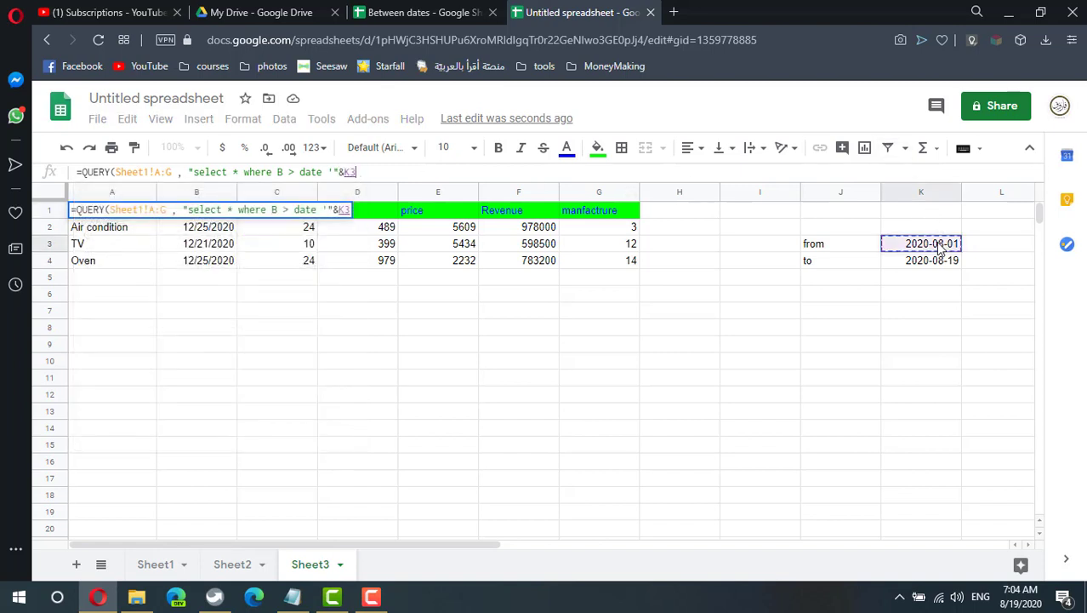
pyautogui.write('&"\'')
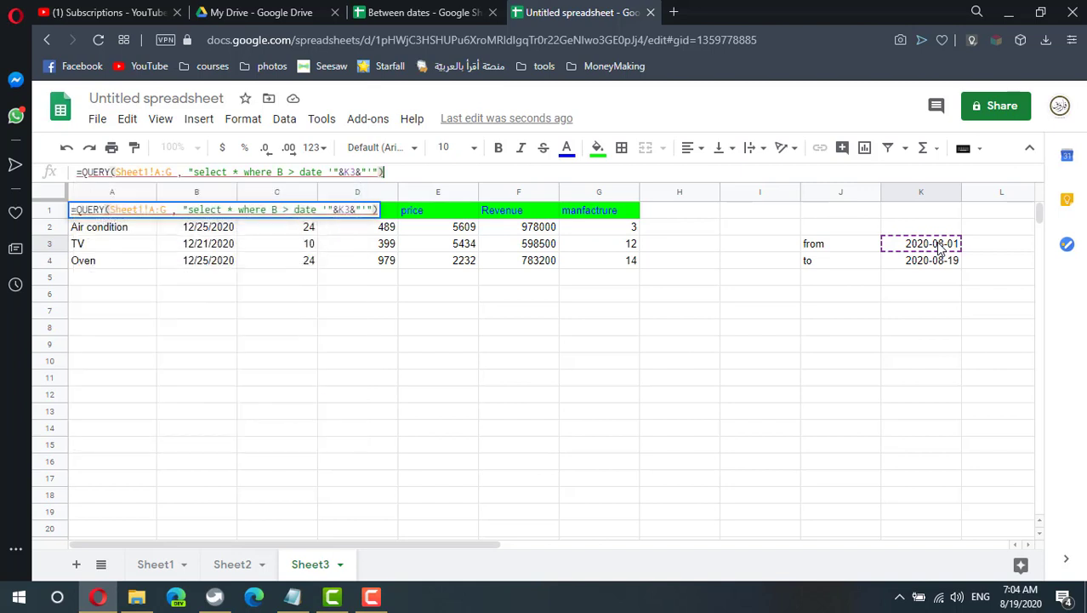
pyautogui.press('Return')
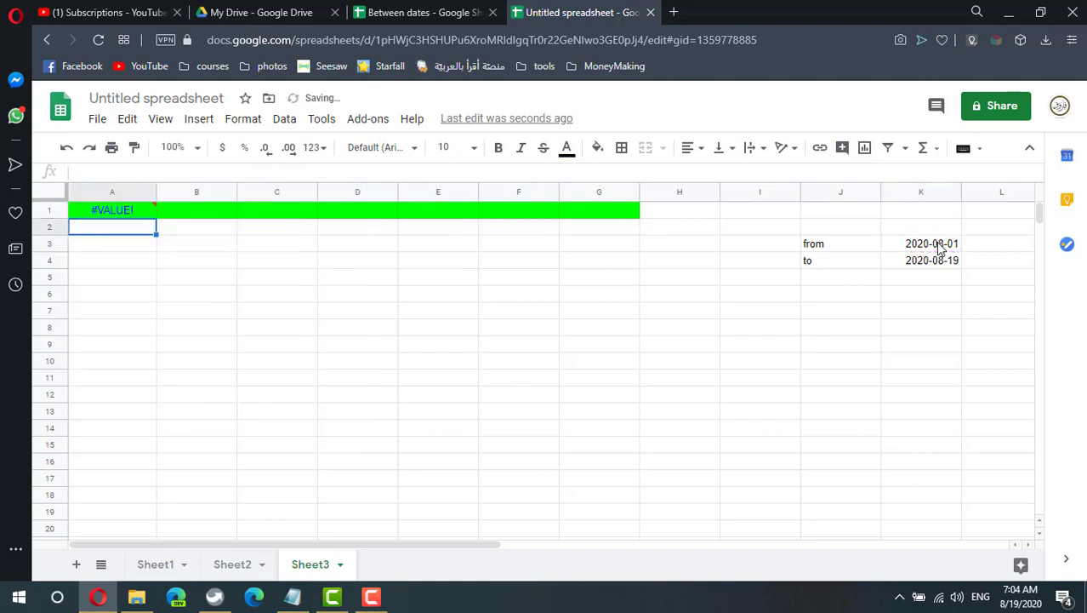
# - Enter =TEXT(K3,"yyyy-mm-dd") in K8 so the from date shows as 2020-08-01
pyautogui.click(116, 211)
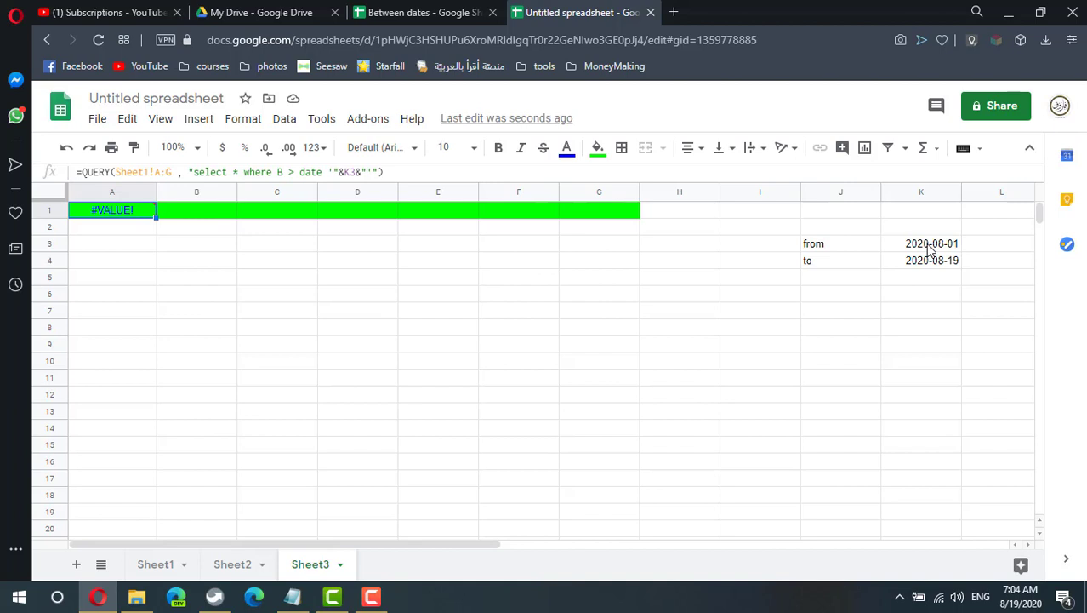
pyautogui.click(935, 334)
pyautogui.write('=text')
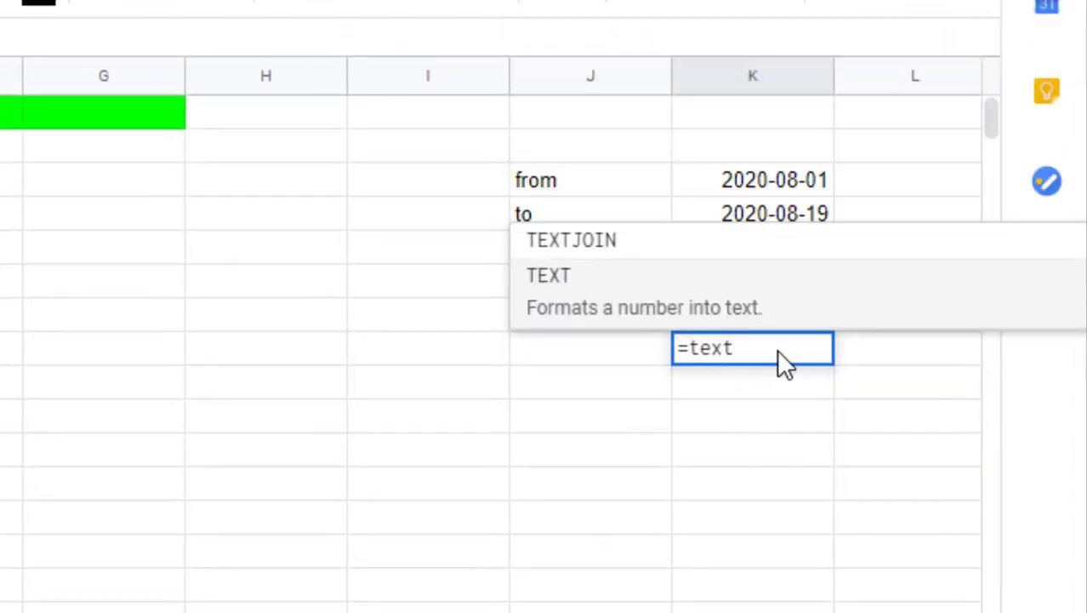
pyautogui.press('Tab')
pyautogui.click(746, 182)
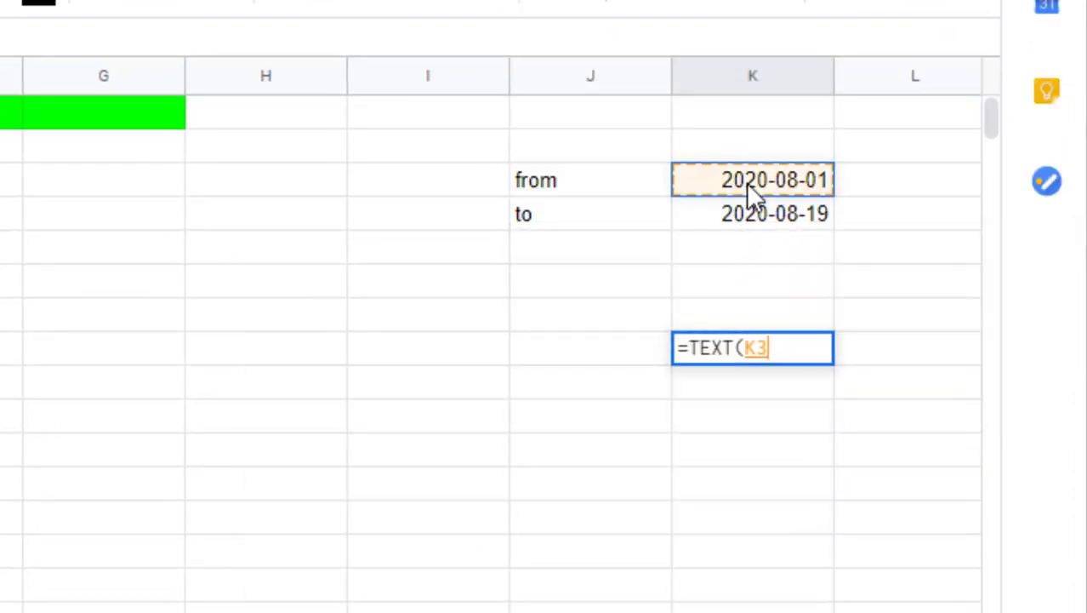
pyautogui.write(',"yy')
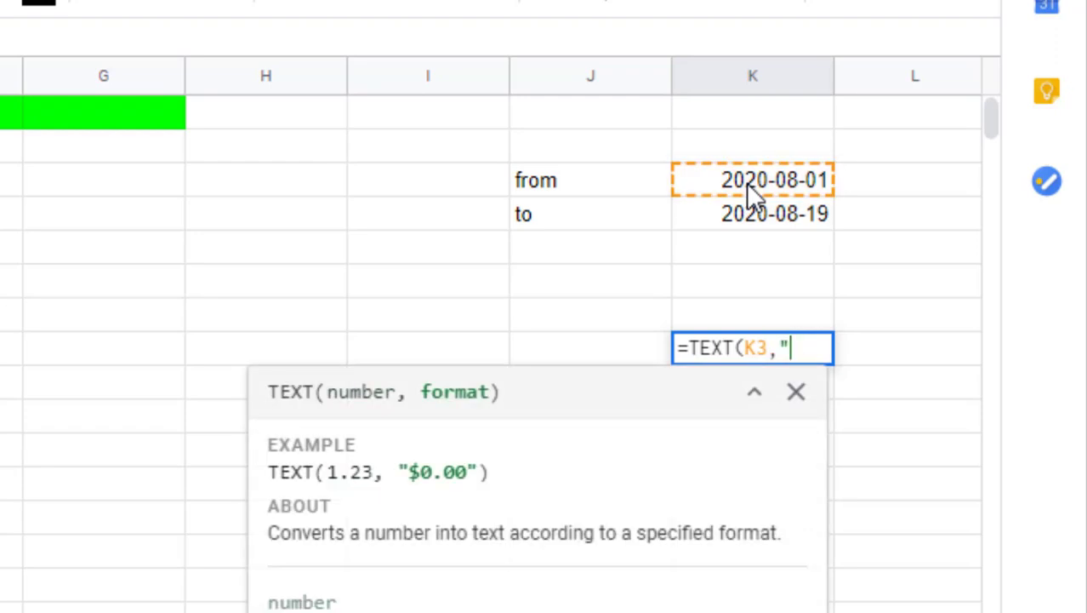
pyautogui.write('yy-')
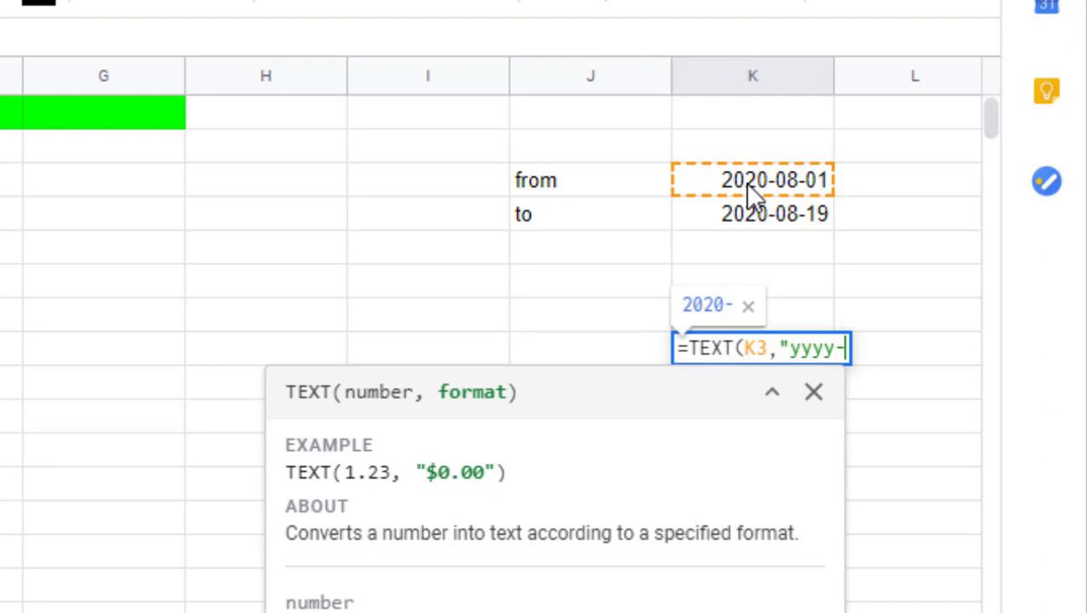
pyautogui.write('mm-dd')
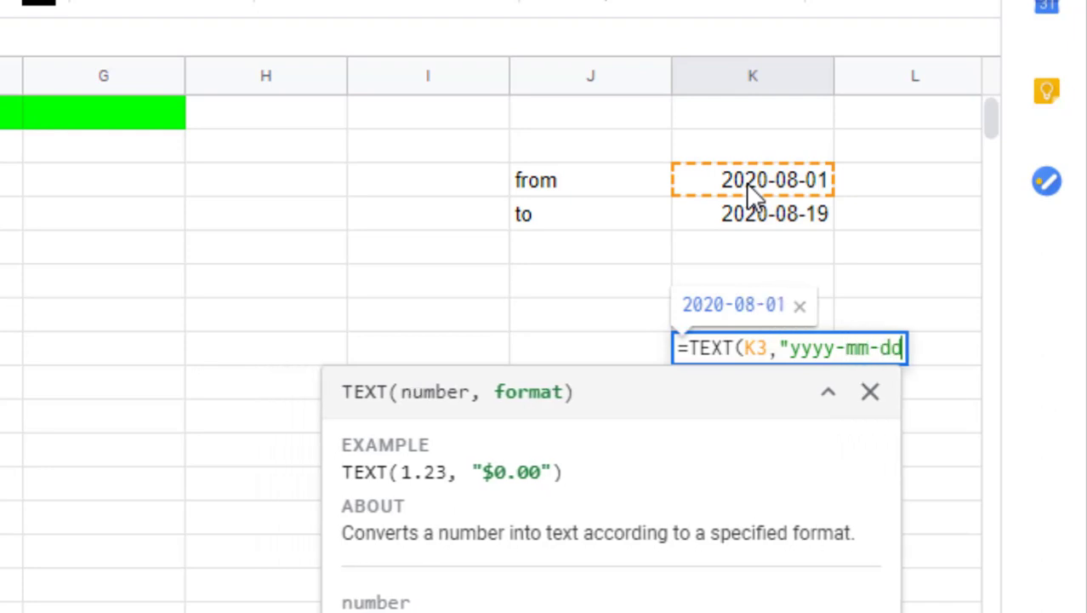
pyautogui.write('")')
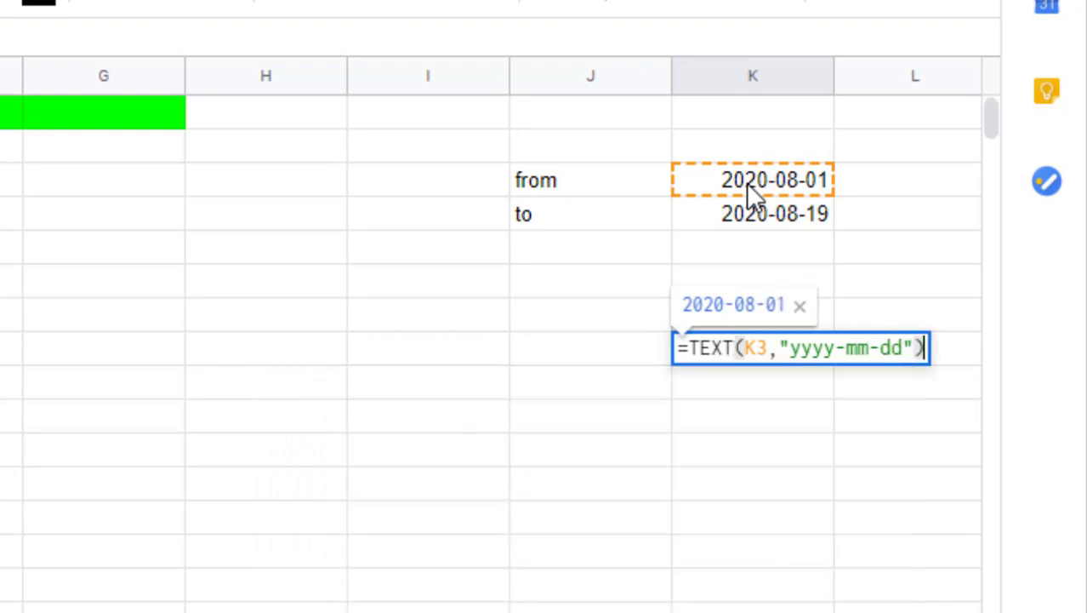
pyautogui.press('Return')
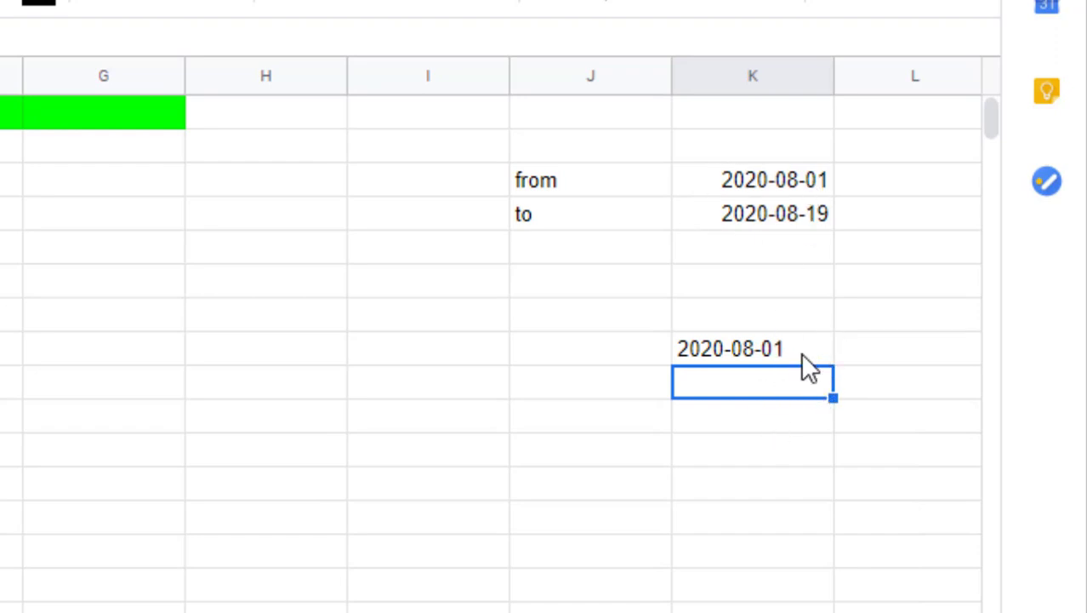
pyautogui.click(769, 177)
pyautogui.click(782, 349)
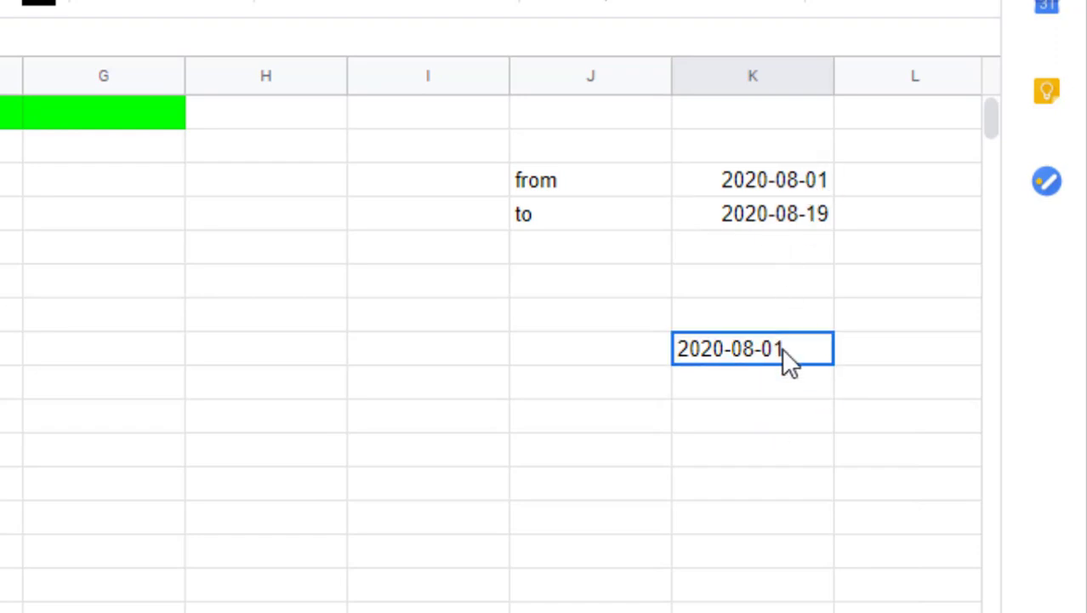
# - Point the query's date reference at the formatted date in K8 instead of K3
pyautogui.click(115, 209)
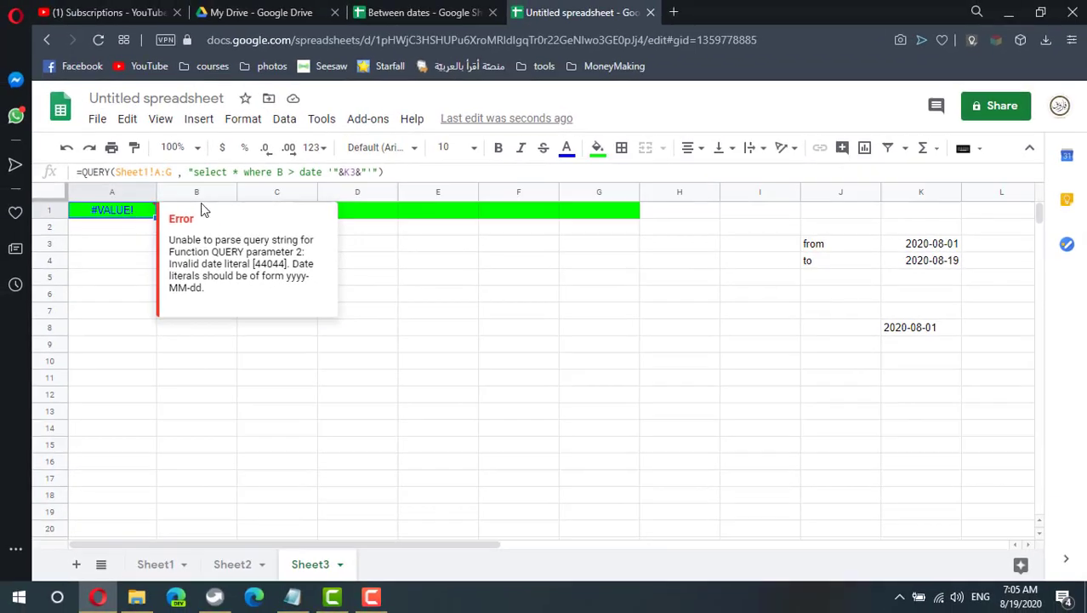
pyautogui.doubleClick(354, 173)
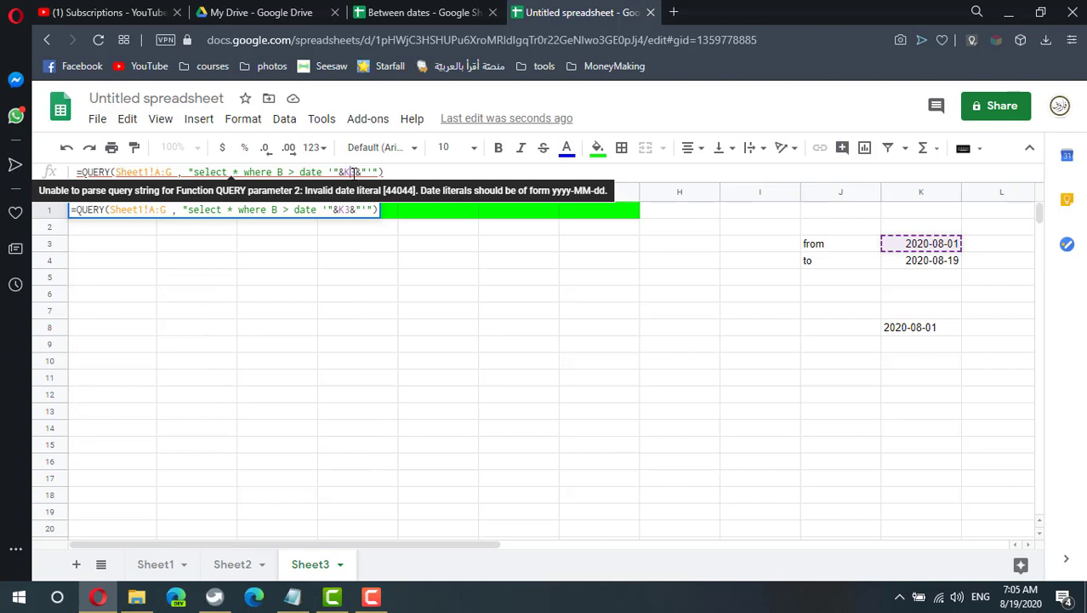
pyautogui.write('7')
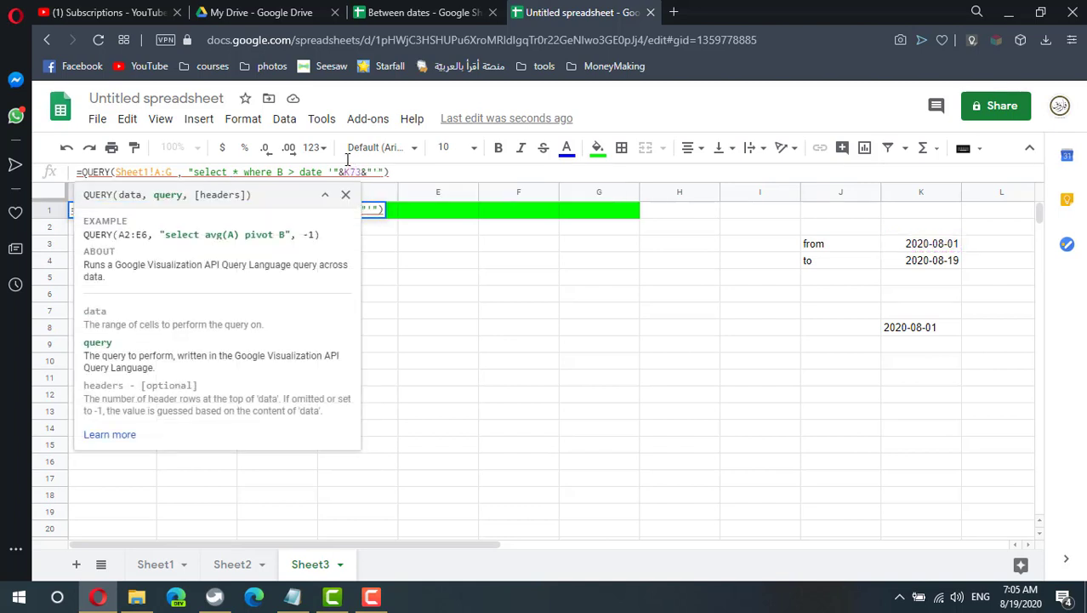
pyautogui.press('Delete')
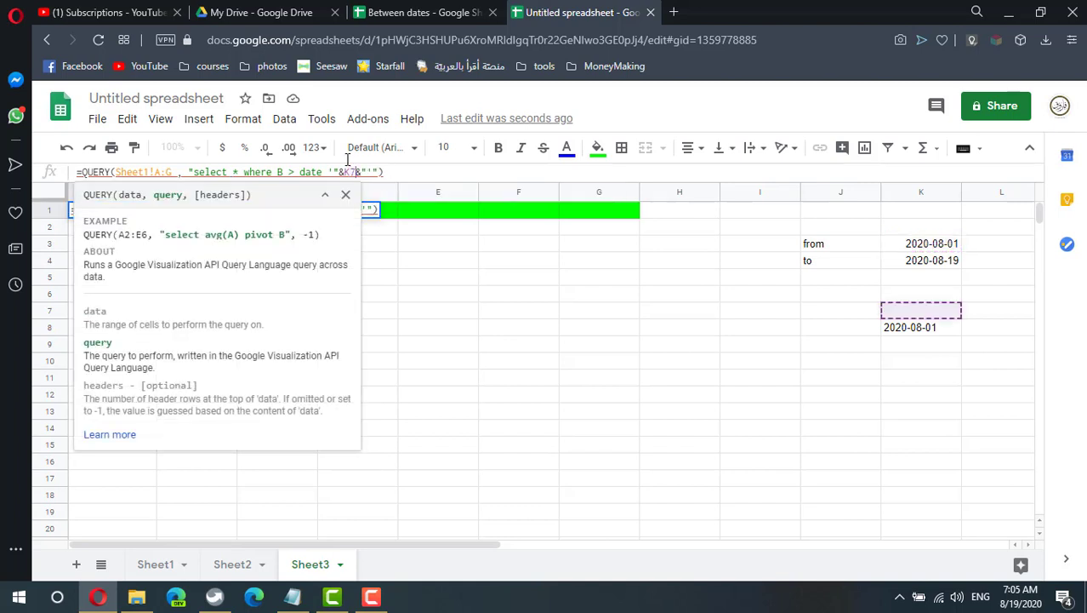
pyautogui.press('Return')
pyautogui.click(128, 213)
pyautogui.doubleClick(354, 173)
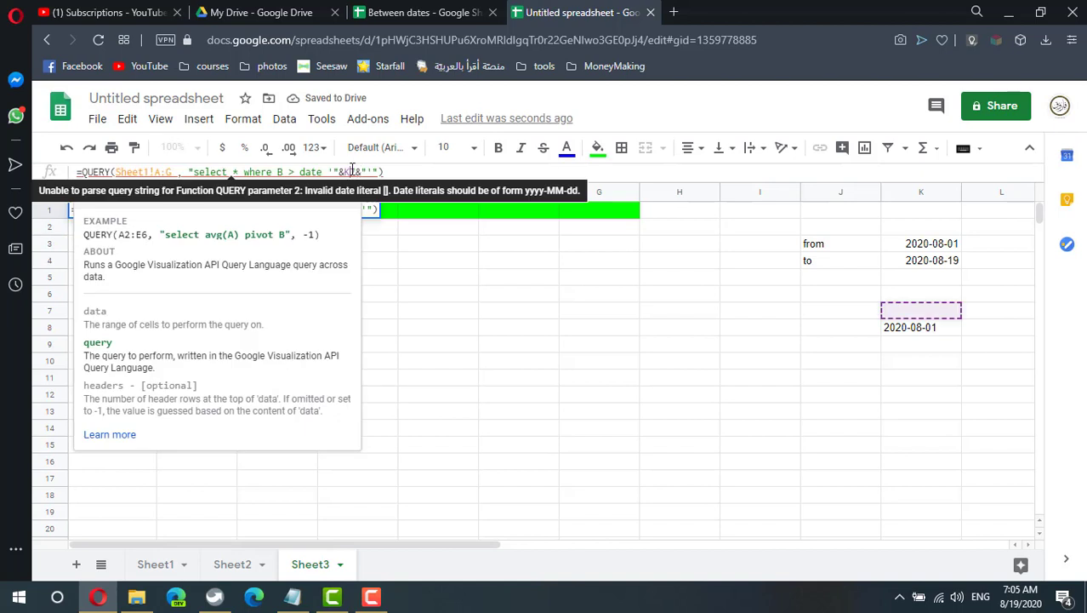
pyautogui.write('8')
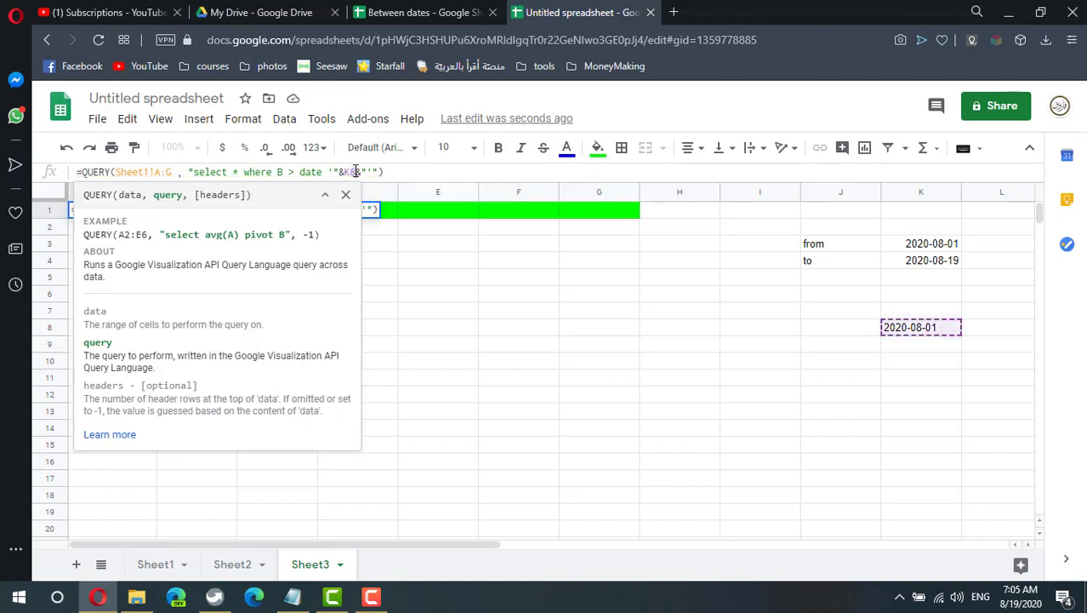
pyautogui.press('Return')
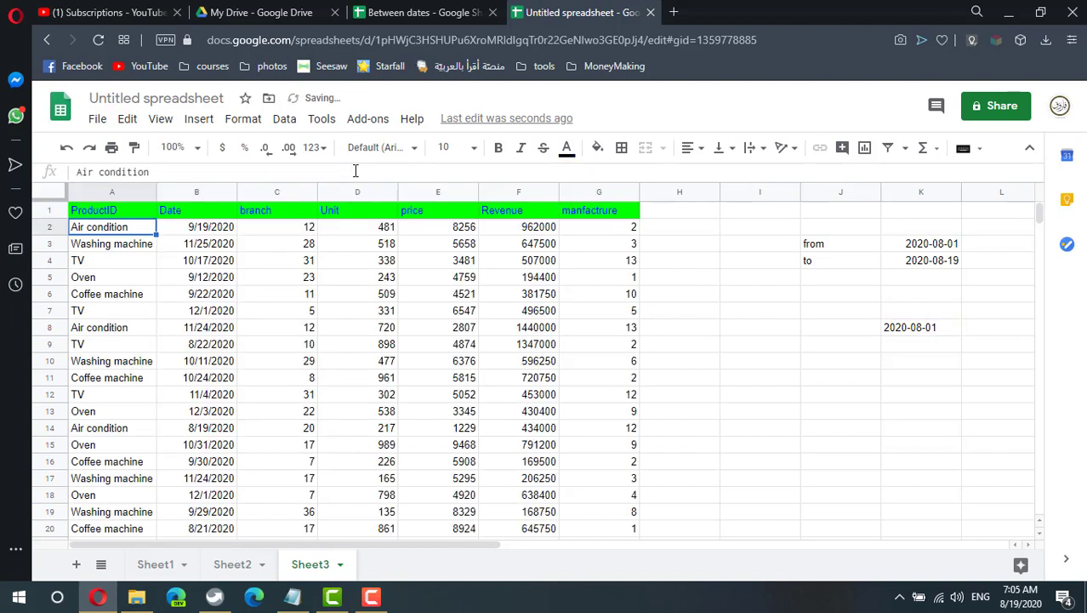
# - Change the date comparison from > to >= to include the from date itself
pyautogui.click(113, 213)
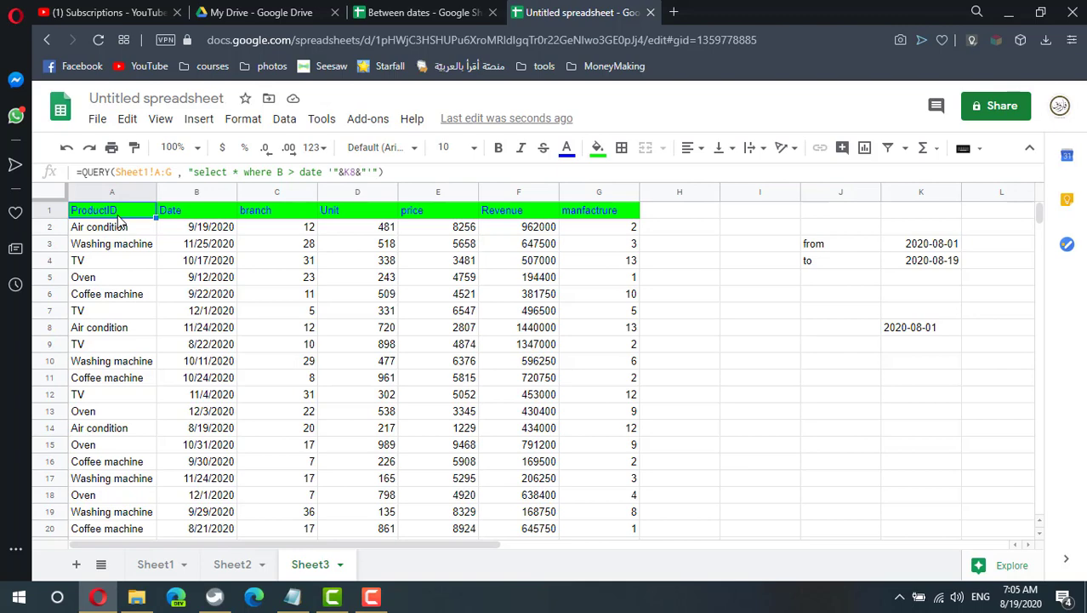
pyautogui.click(296, 171)
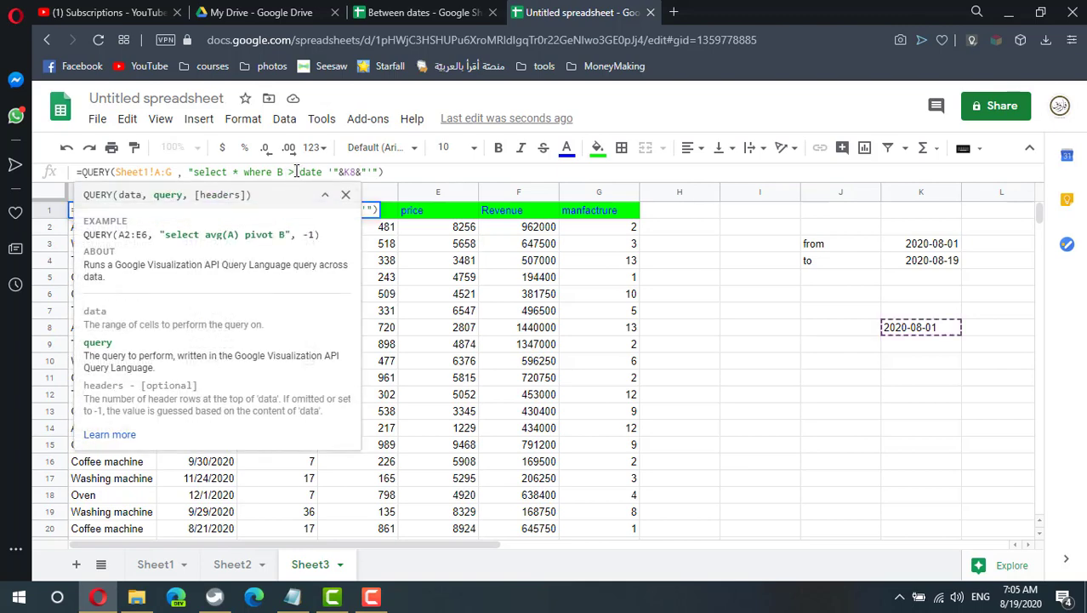
pyautogui.write('=')
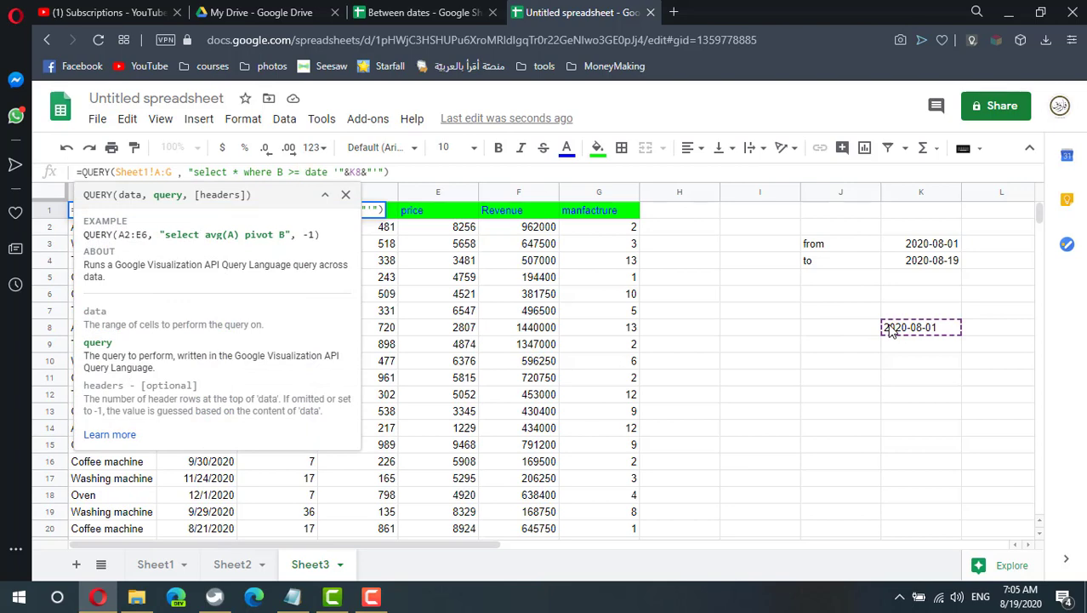
pyautogui.press('Return')
pyautogui.click(891, 328)
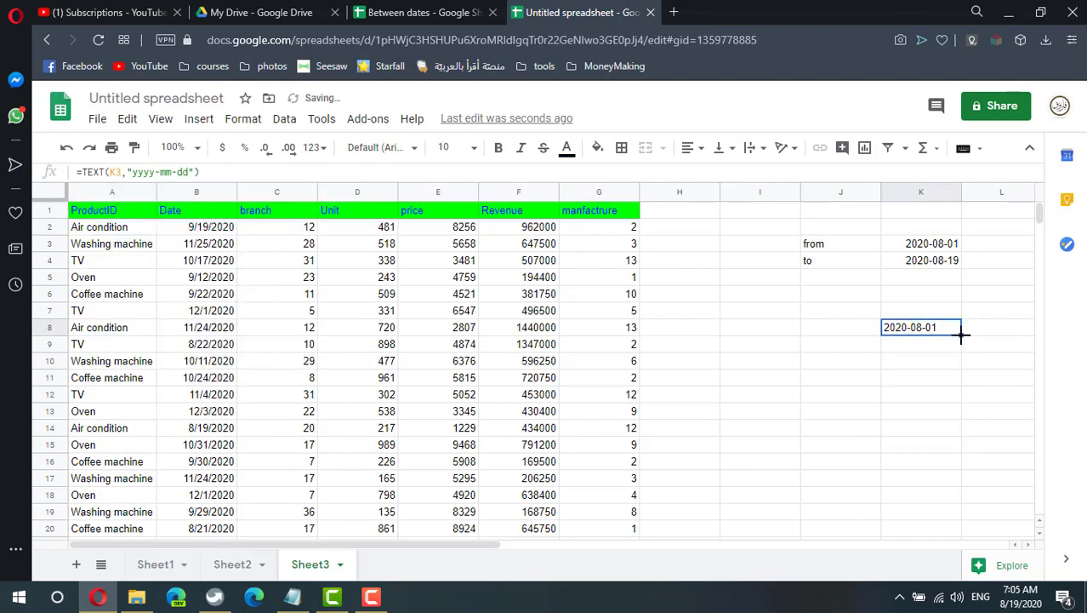
# - Fill K8's formula into K9 and add AND B <= date '"&K9&"' to the A1 query
pyautogui.moveTo(962, 335); pyautogui.dragTo(953, 345)
pyautogui.click(954, 345)
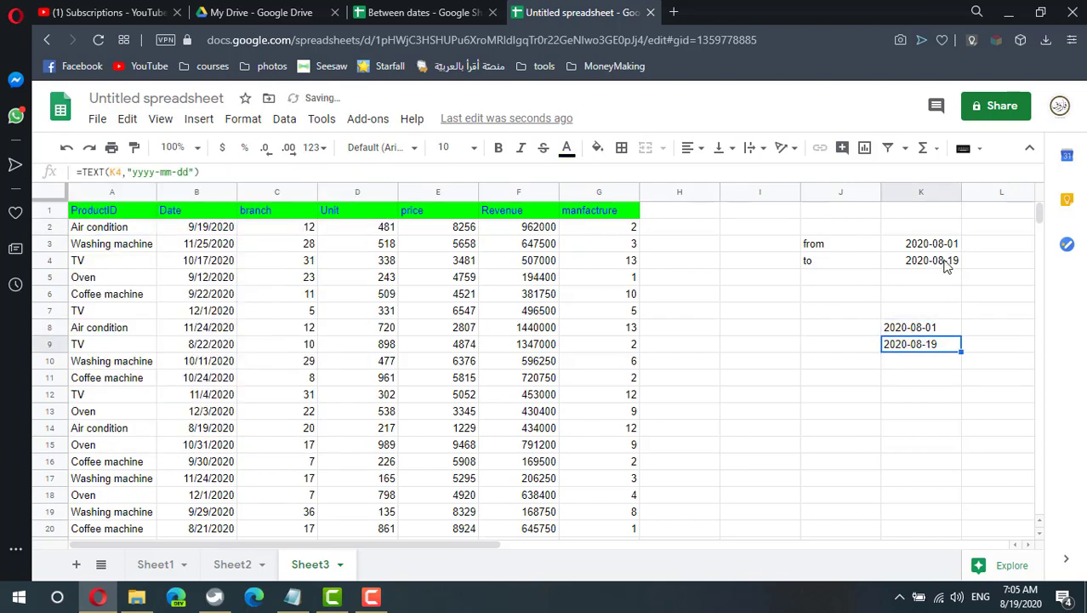
pyautogui.click(106, 219)
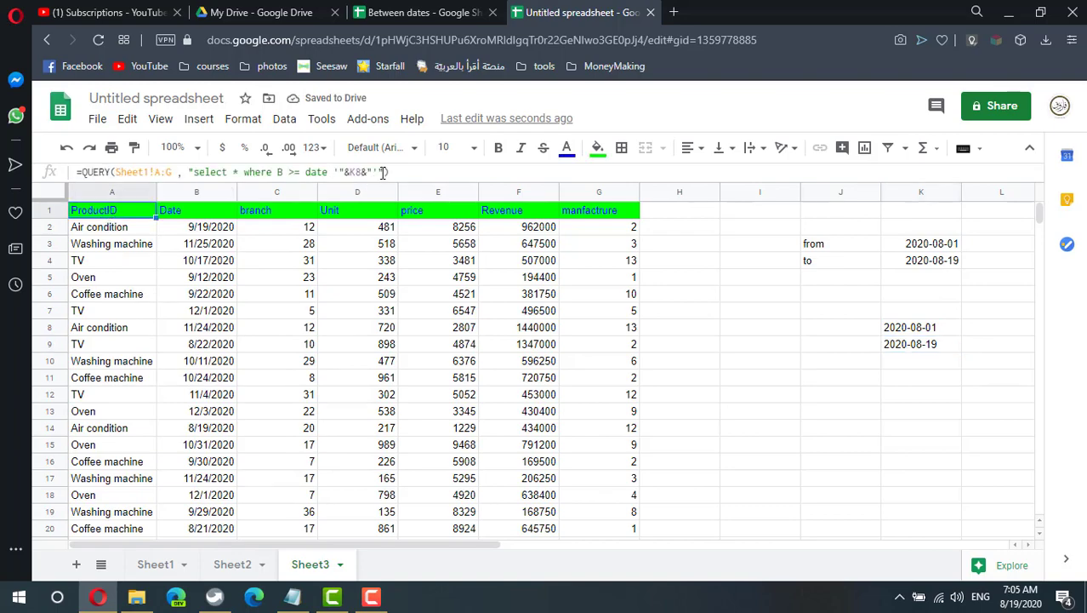
pyautogui.click(378, 172)
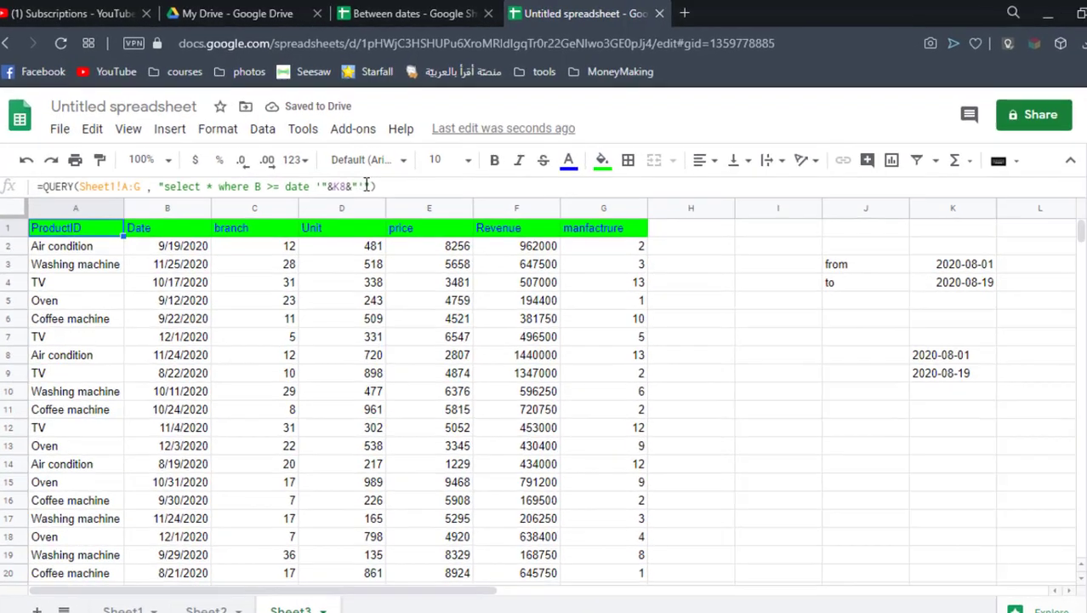
pyautogui.press('BackSpace')
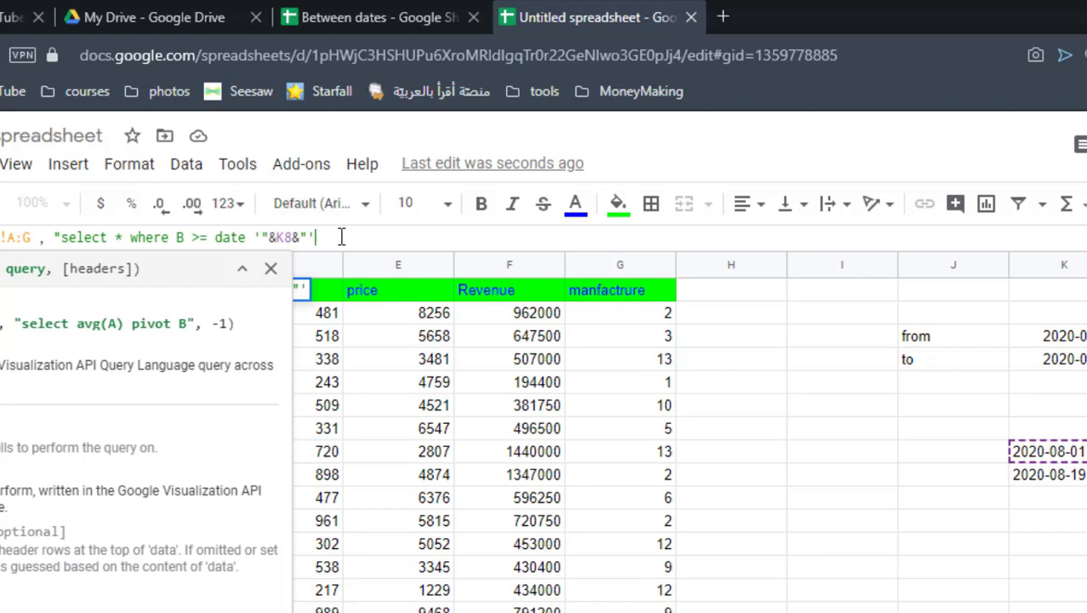
pyautogui.write('AND')
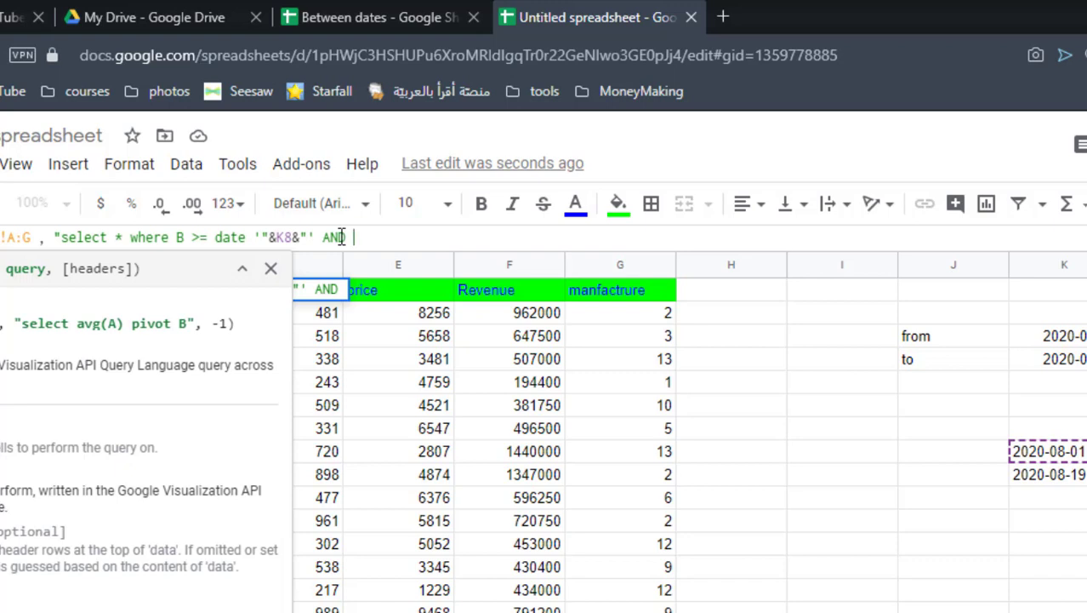
pyautogui.write(' B')
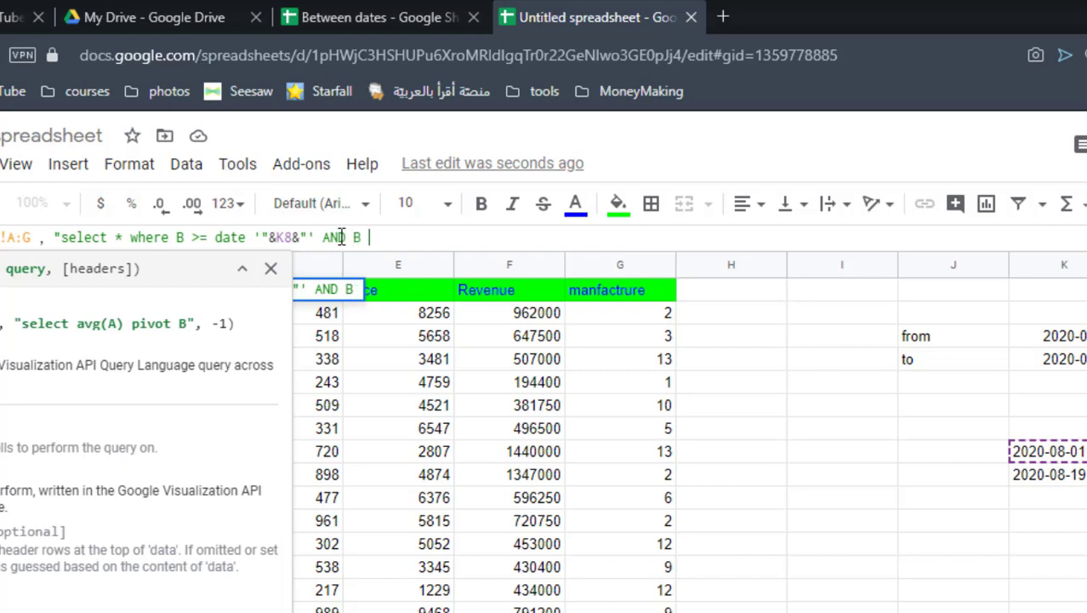
pyautogui.write(' <= date')
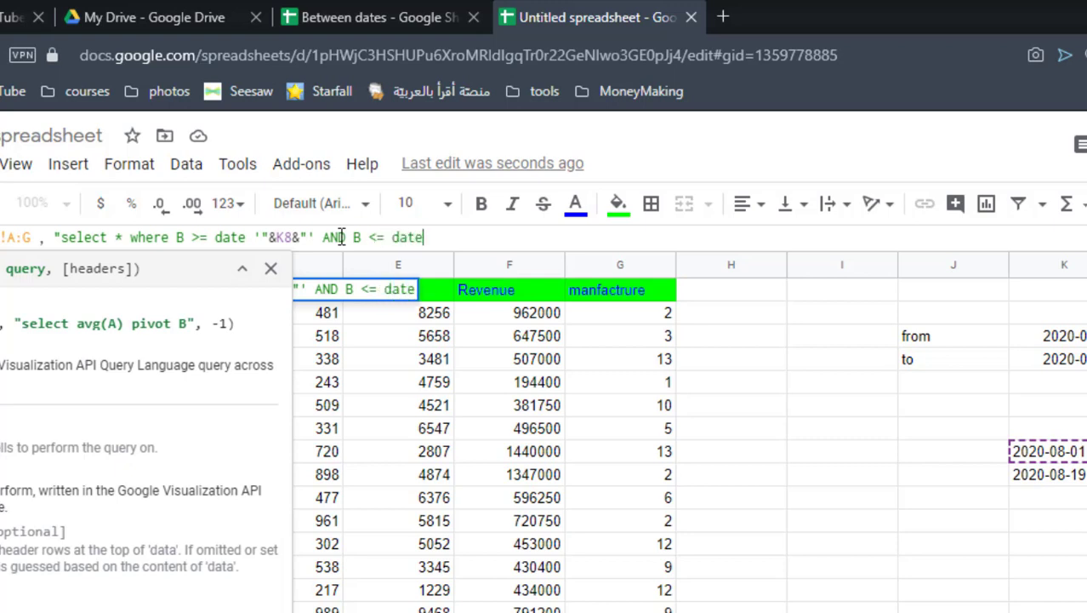
pyautogui.write(' \'"')
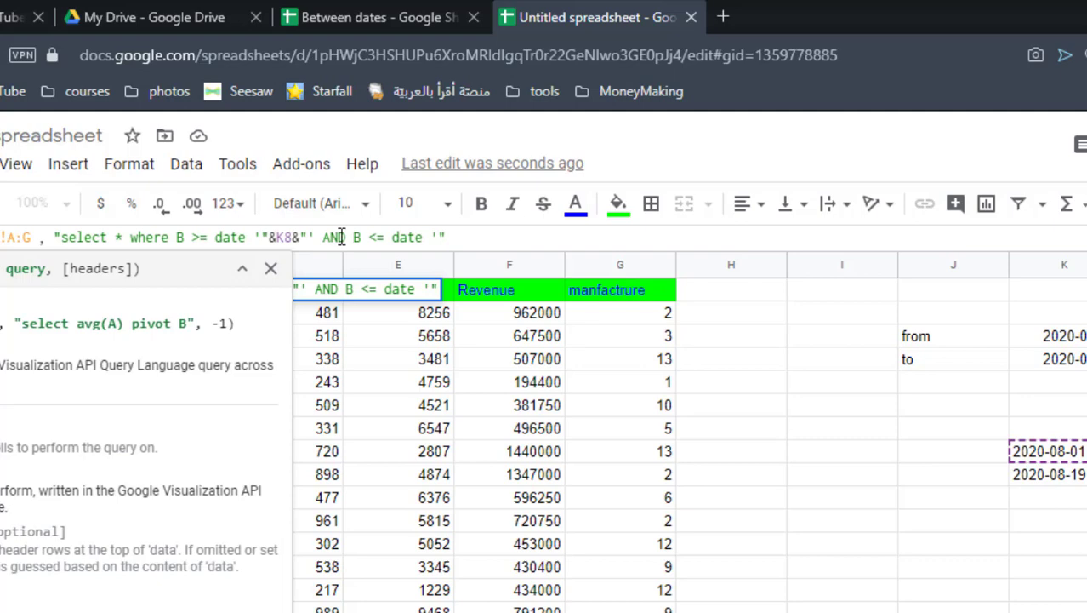
pyautogui.write('&')
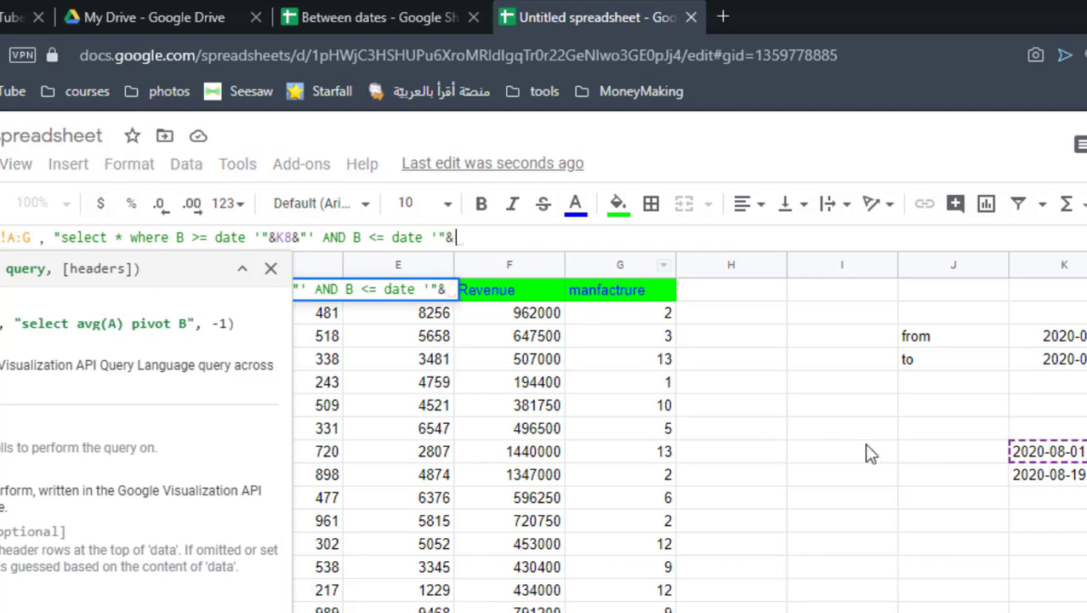
pyautogui.click(1042, 477)
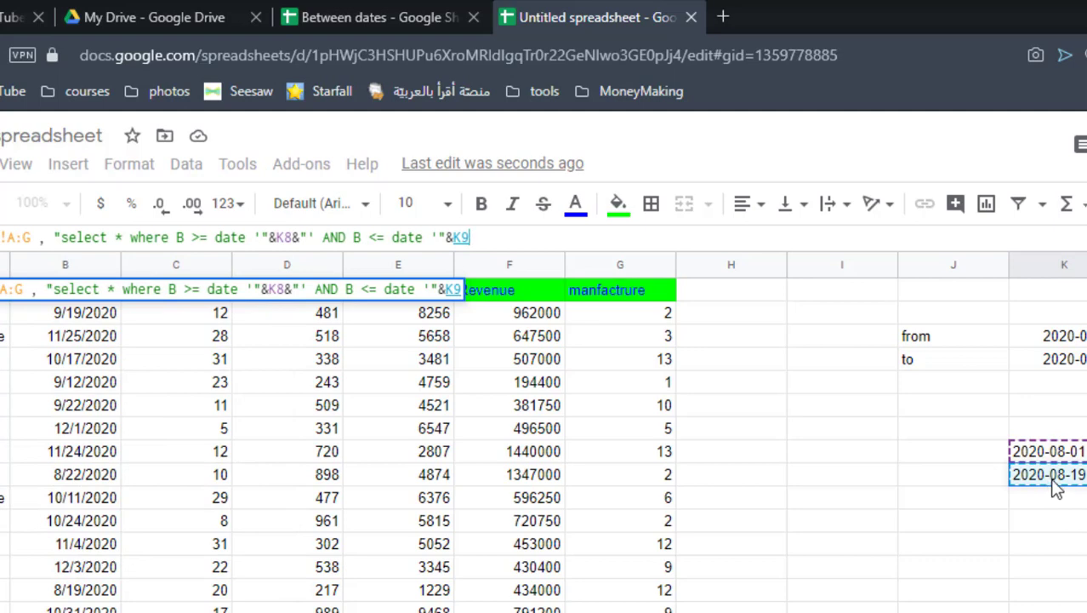
pyautogui.write('&"\'"')
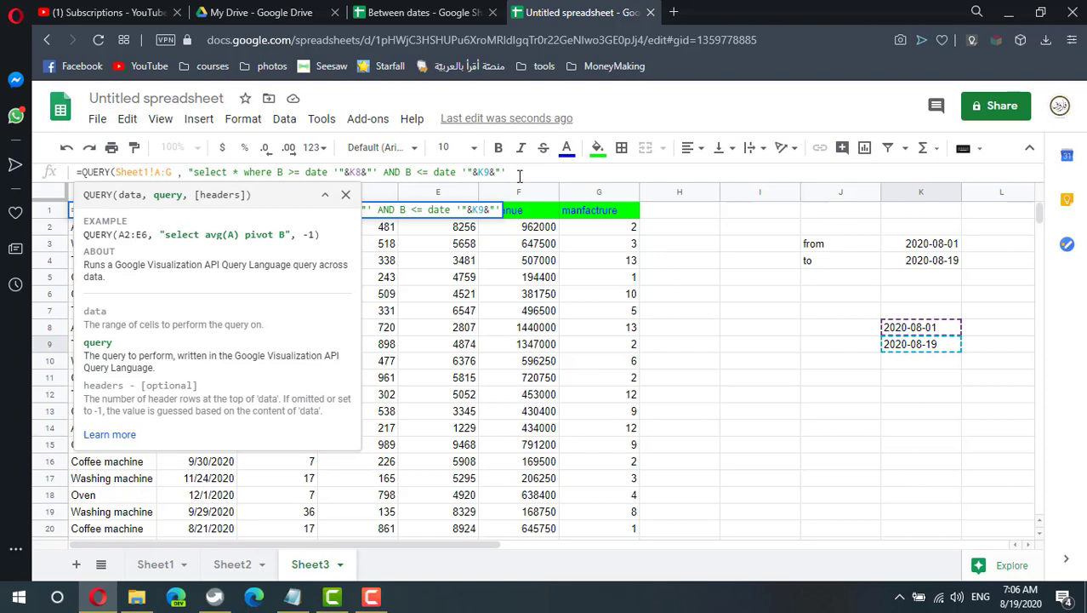
pyautogui.write('"')
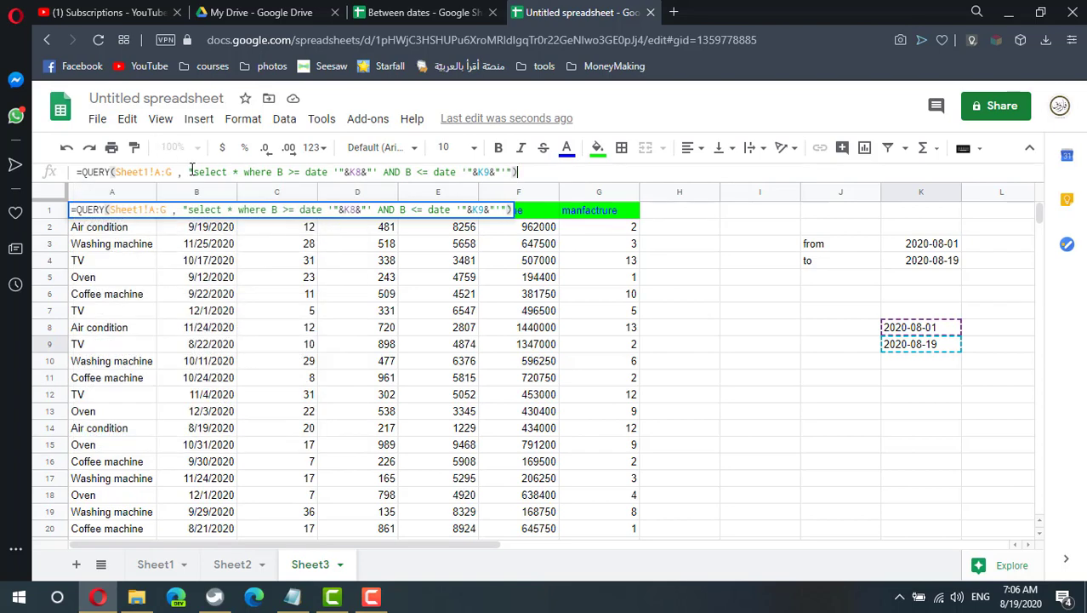
pyautogui.press('Return')
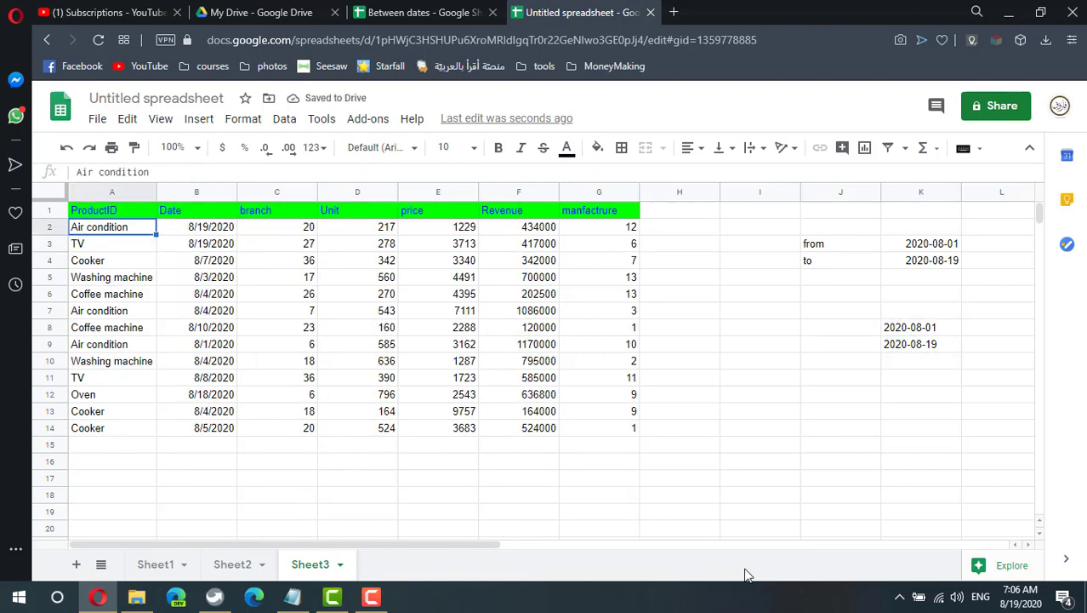
# - Clear the from date in K3 and the to date in K4
pyautogui.click(920, 249)
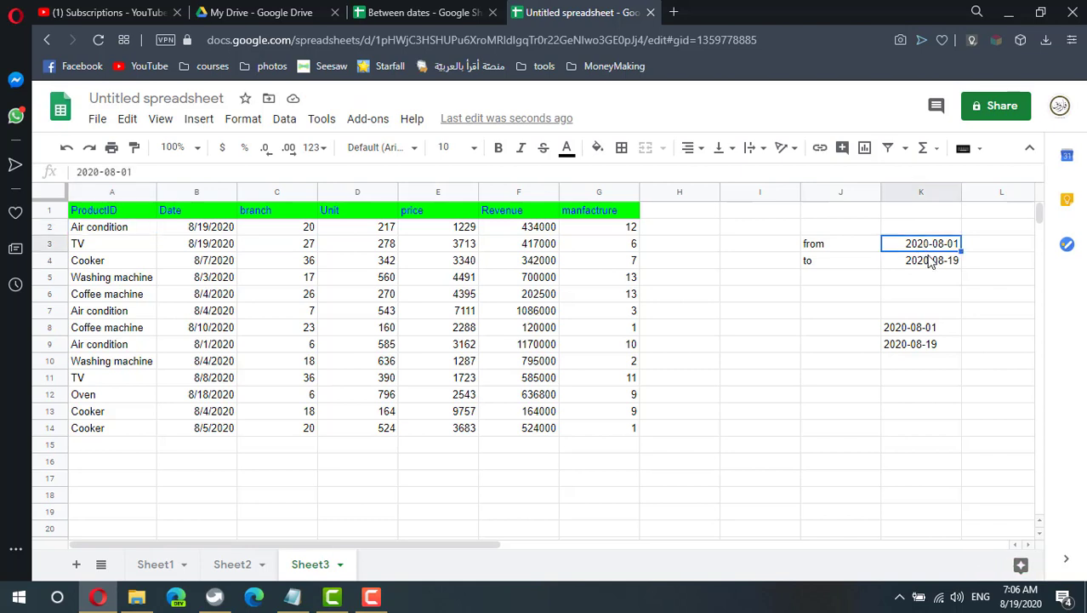
pyautogui.press('Delete')
pyautogui.click(931, 262)
pyautogui.press('Delete')
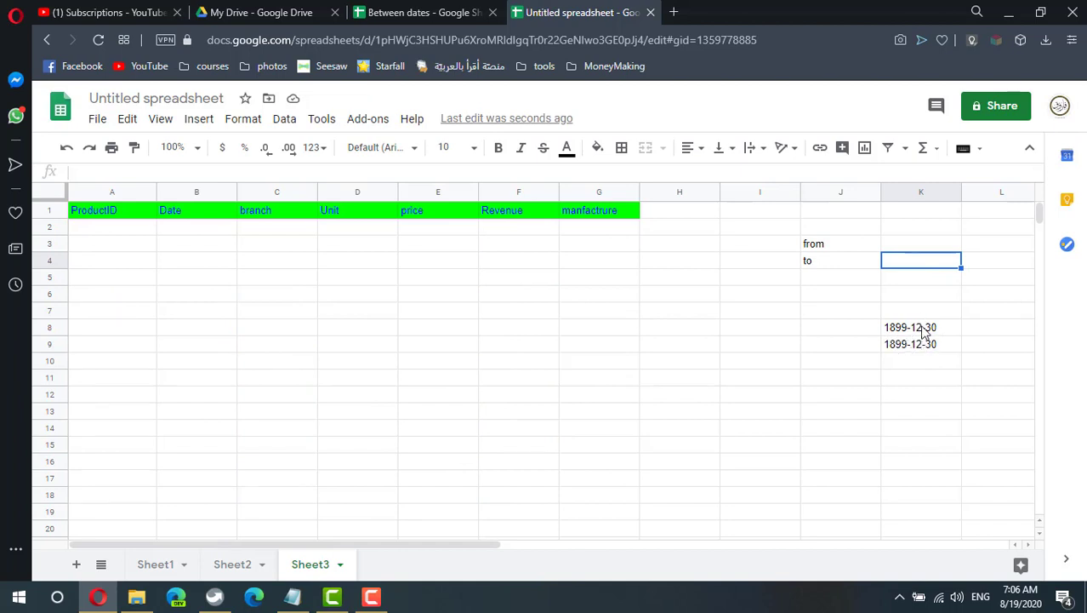
# - Change K8's formula to =if(K3=0,"", TEXT(K3,"yyyy-mm-dd")) so it stays blank
pyautogui.click(935, 328)
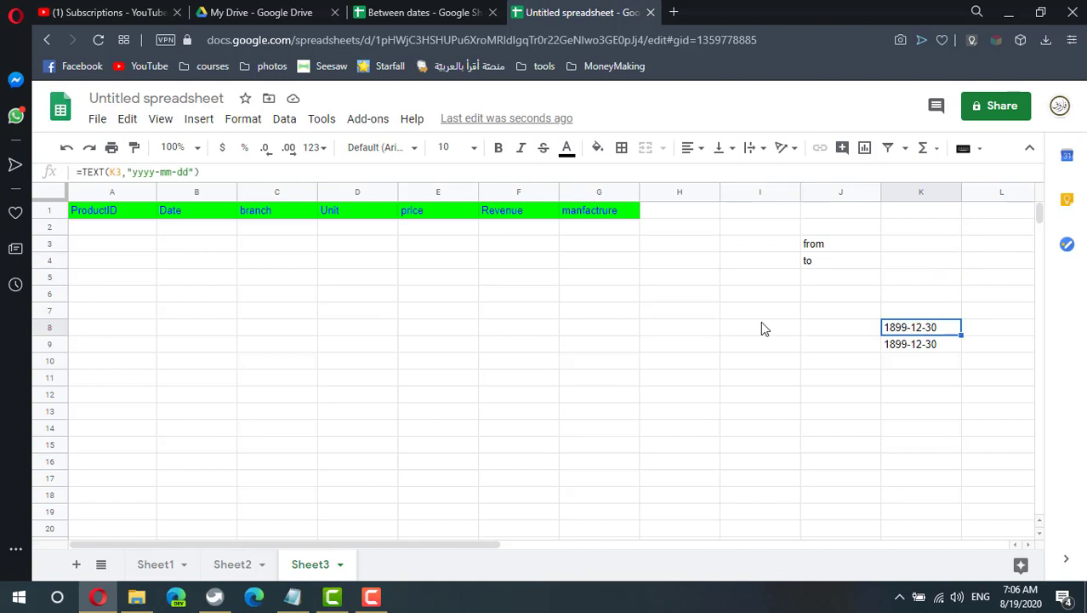
pyautogui.click(83, 172)
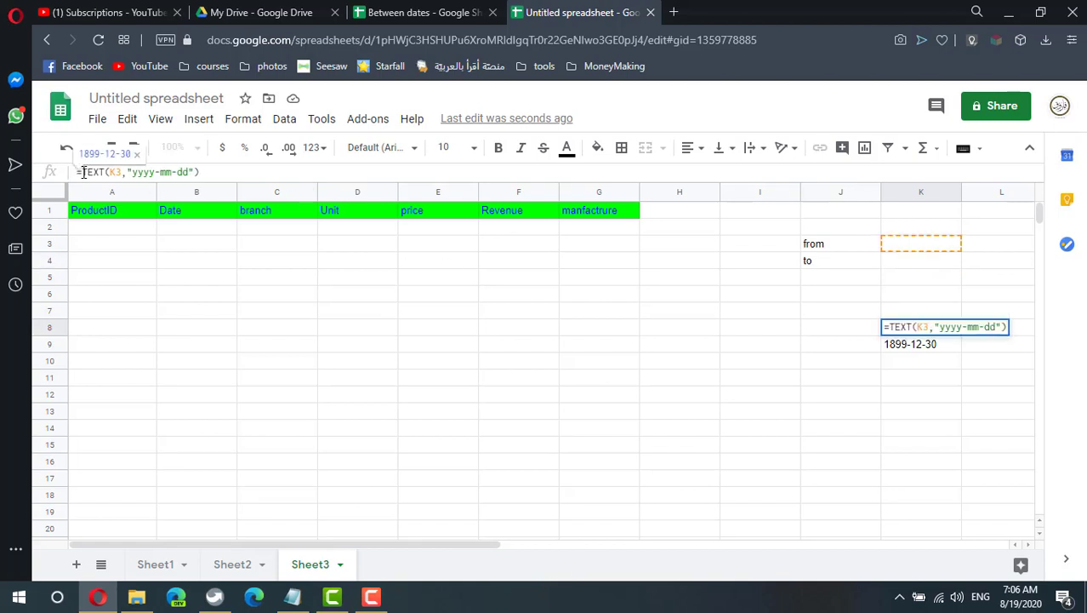
pyautogui.write('if')
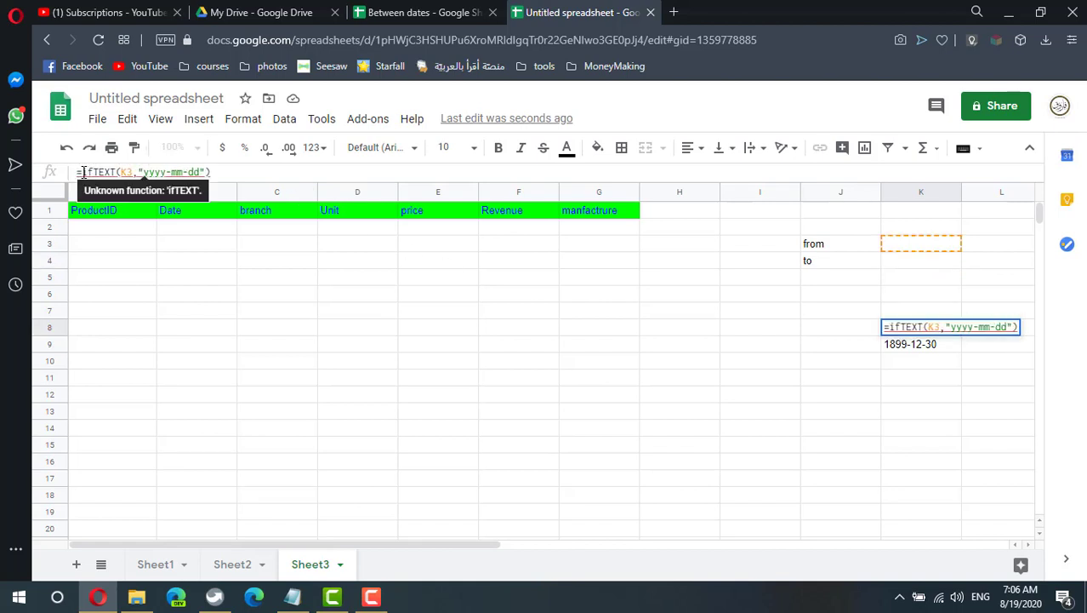
pyautogui.write('(')
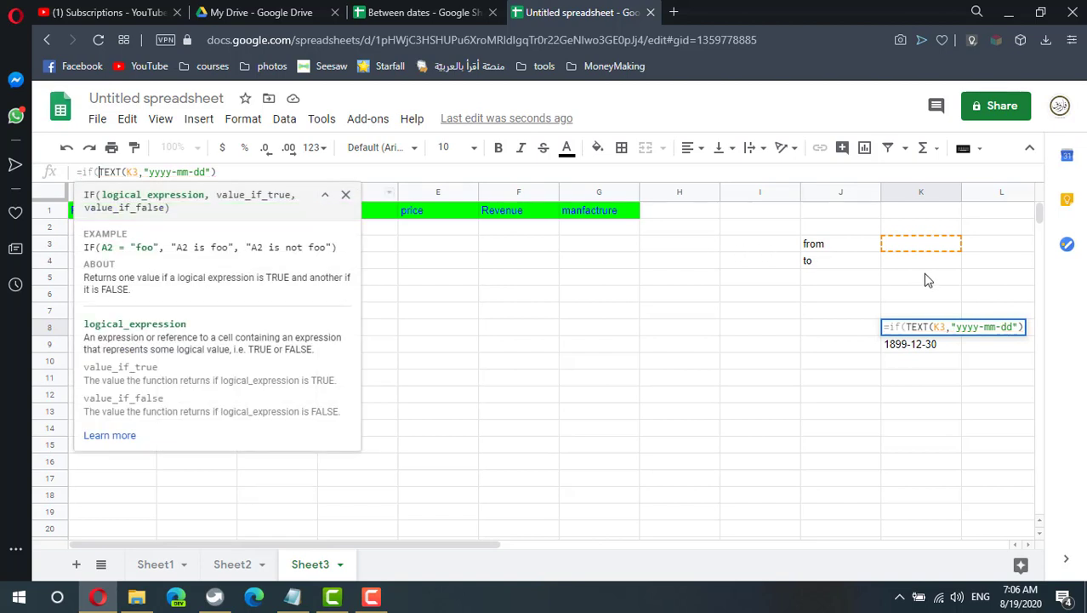
pyautogui.click(942, 247)
pyautogui.write('= ')
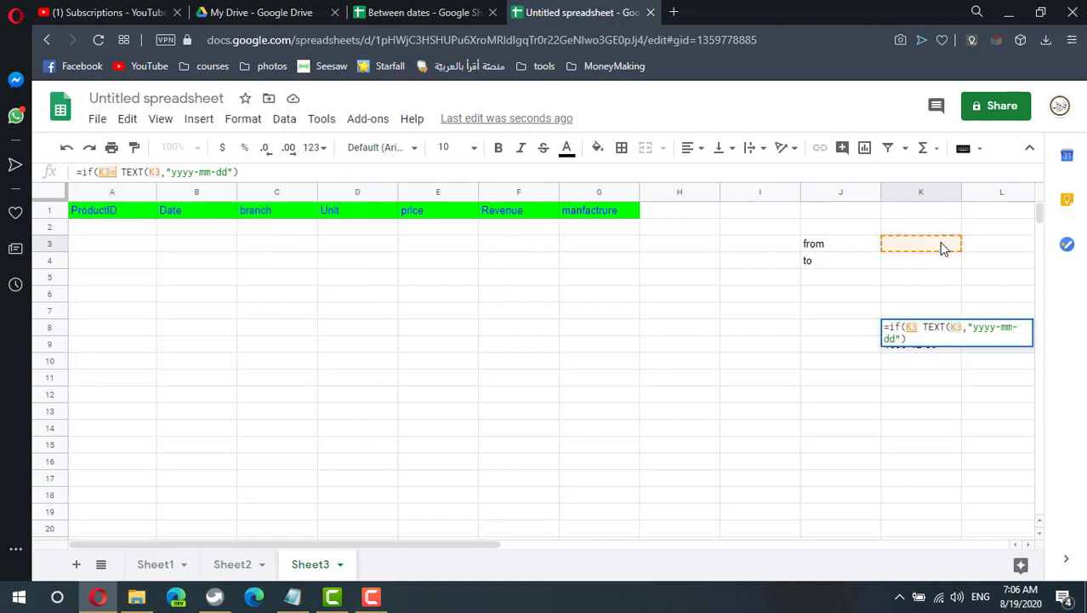
pyautogui.write('0')
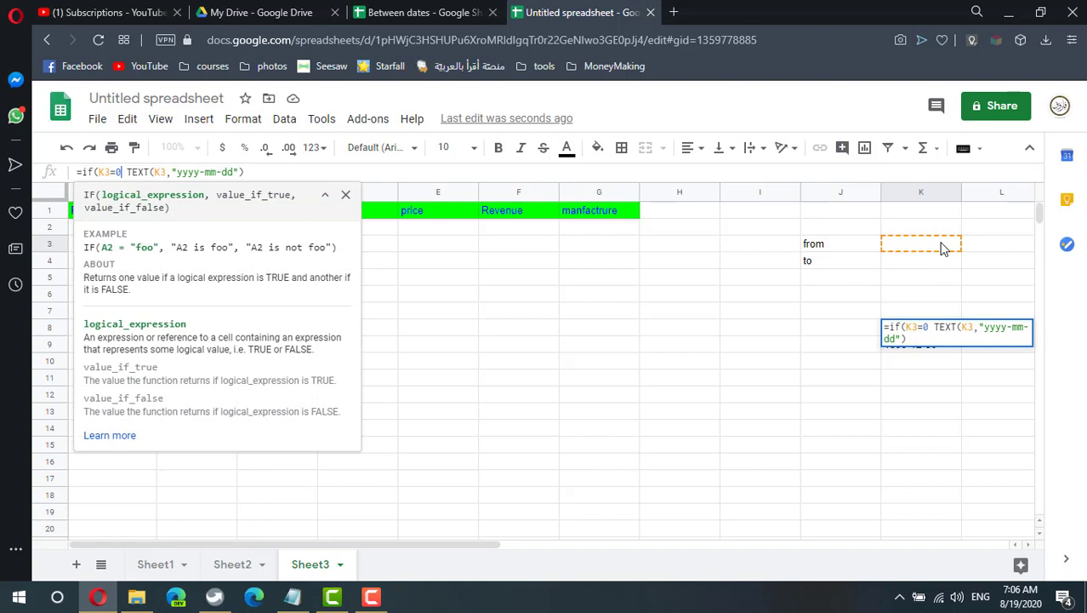
pyautogui.write(',')
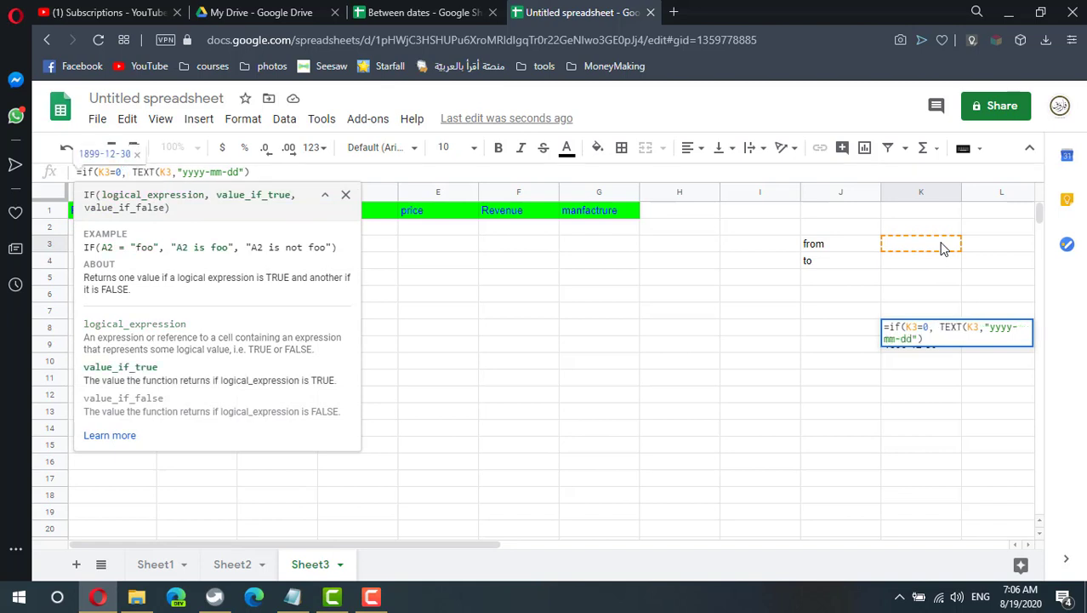
pyautogui.write('"",')
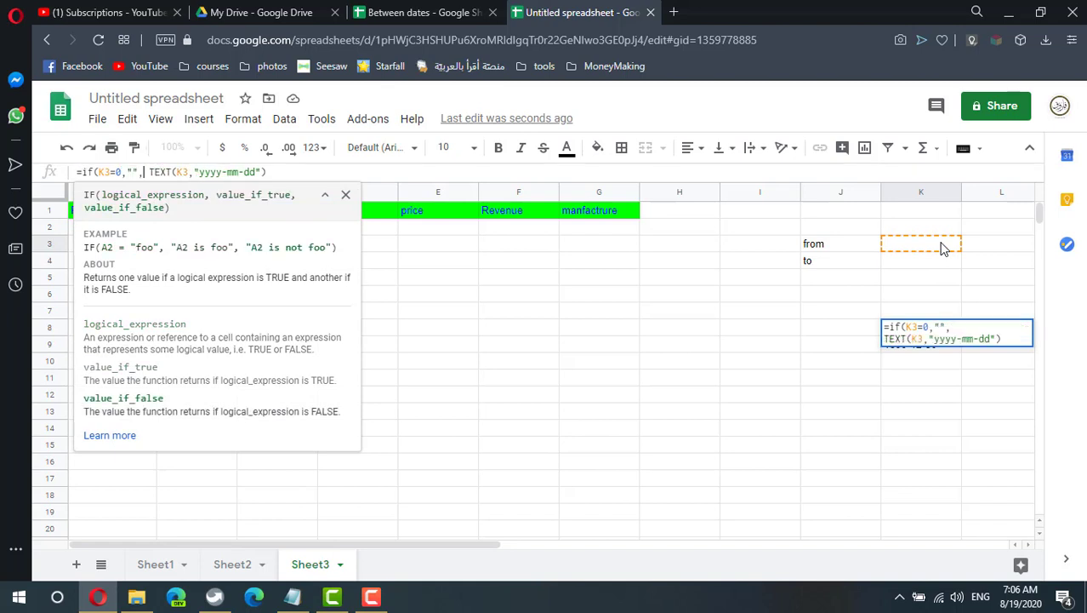
pyautogui.press('Return')
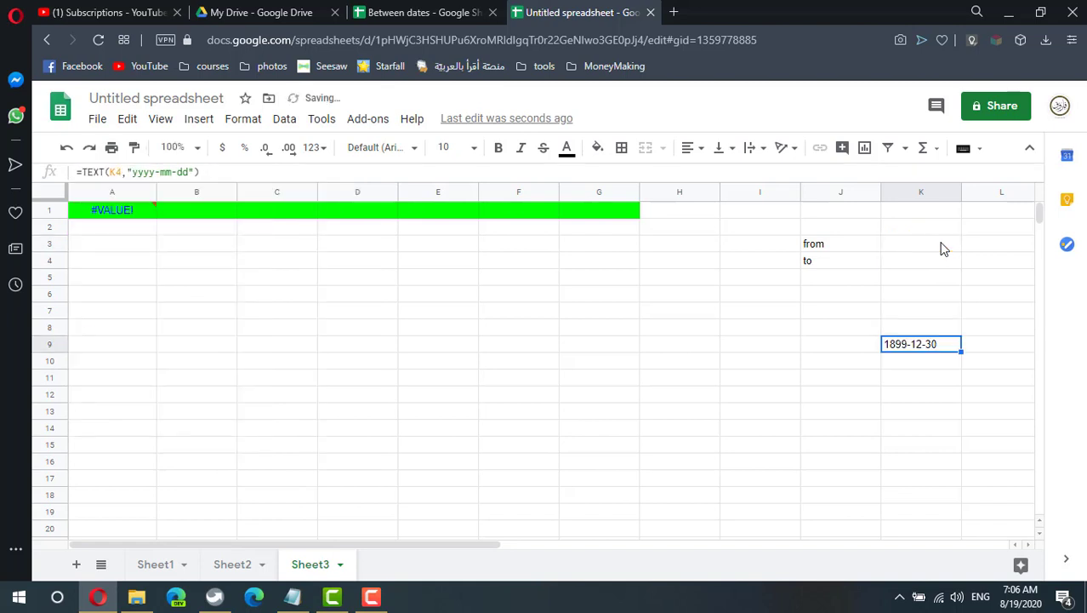
# - Fill K8's blank-if-empty formula down into K9
pyautogui.click(931, 330)
pyautogui.moveTo(961, 332); pyautogui.dragTo(962, 350)
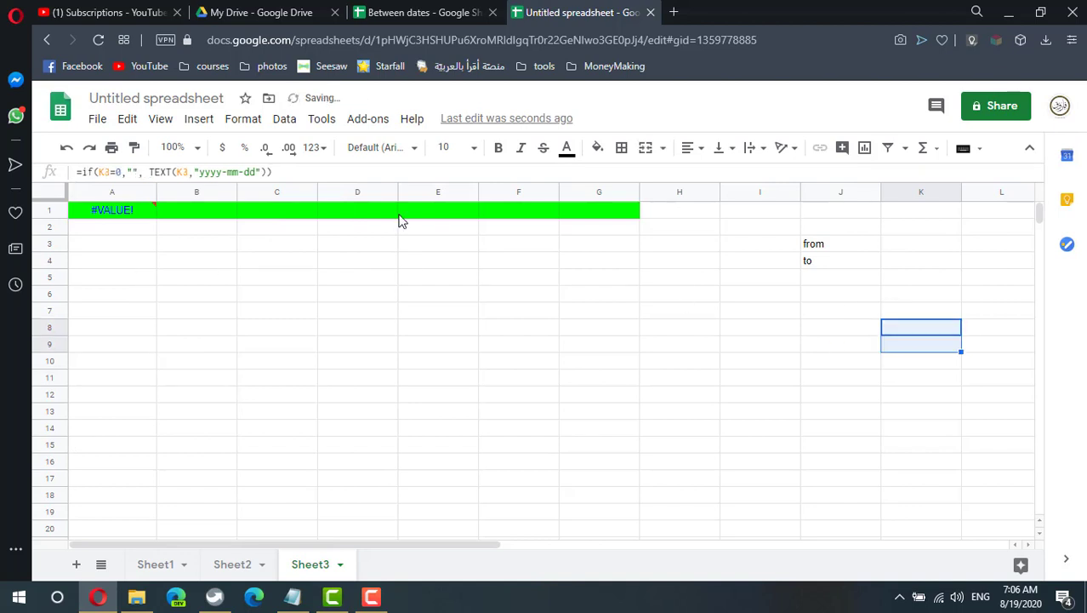
pyautogui.click(133, 218)
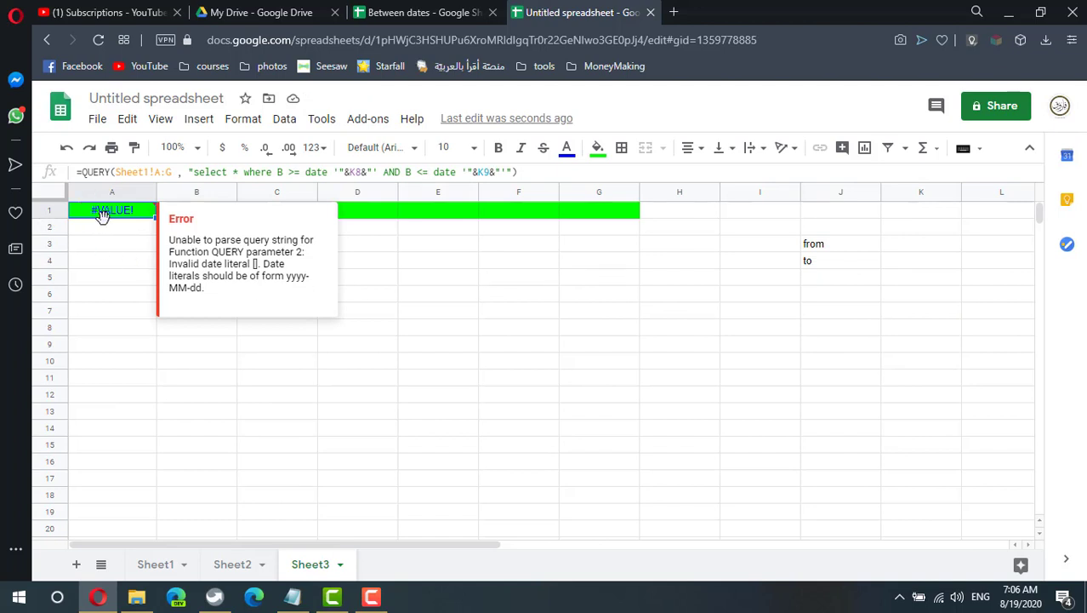
# - Pick August 1 as the from date in K3 and August 10 as the to date in K4
pyautogui.click(919, 245)
pyautogui.doubleClick(919, 245)
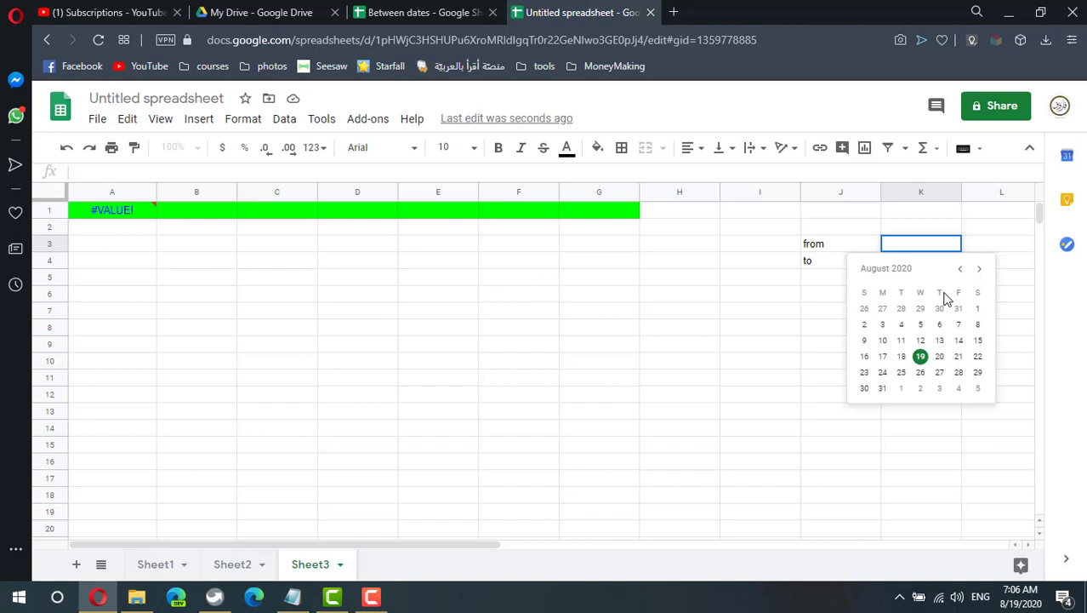
pyautogui.click(976, 308)
pyautogui.click(931, 268)
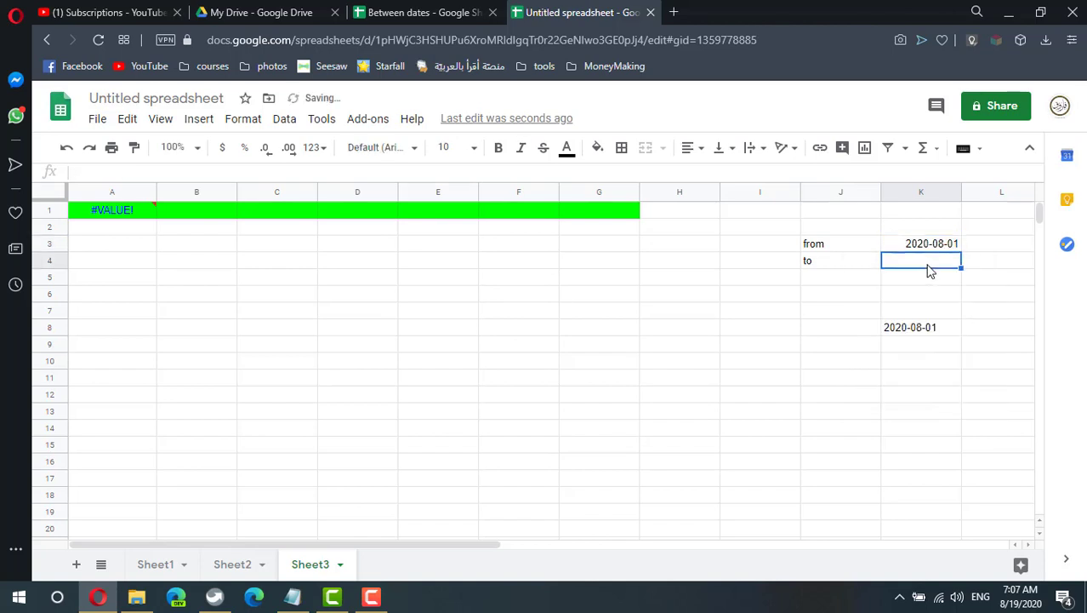
pyautogui.doubleClick(931, 269)
pyautogui.click(885, 358)
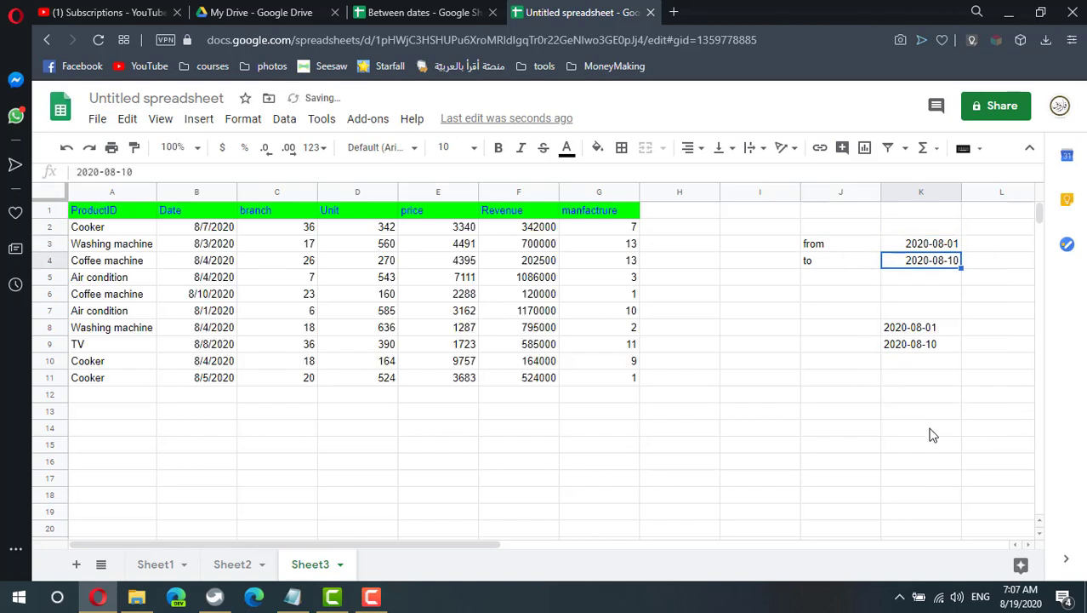
# - Clear both the to date in K4 and the from date in K3
pyautogui.press('Delete')
pyautogui.click(932, 246)
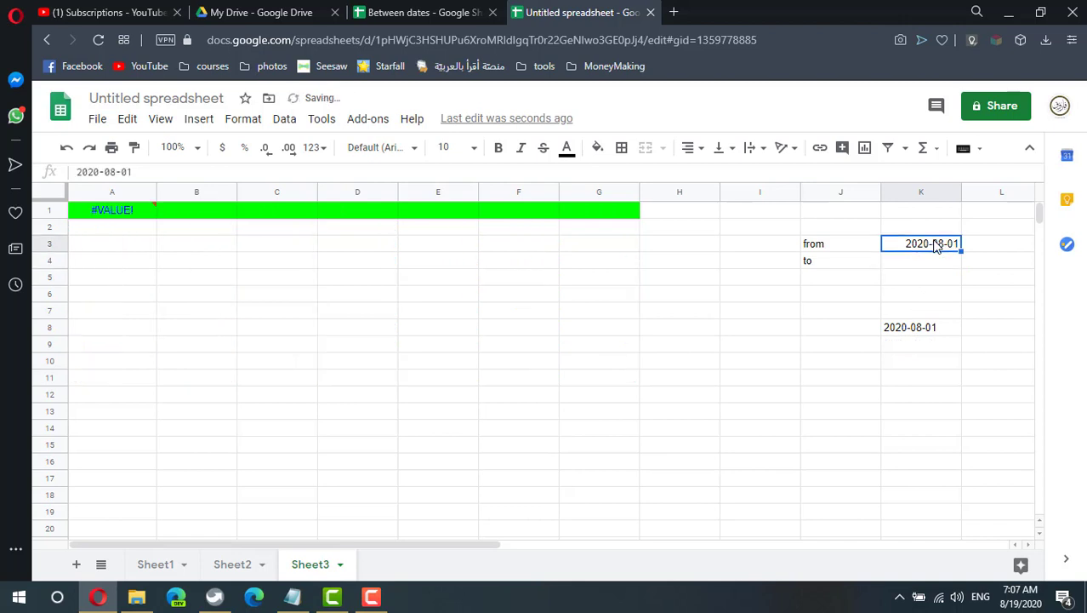
pyautogui.press('Delete')
pyautogui.click(132, 215)
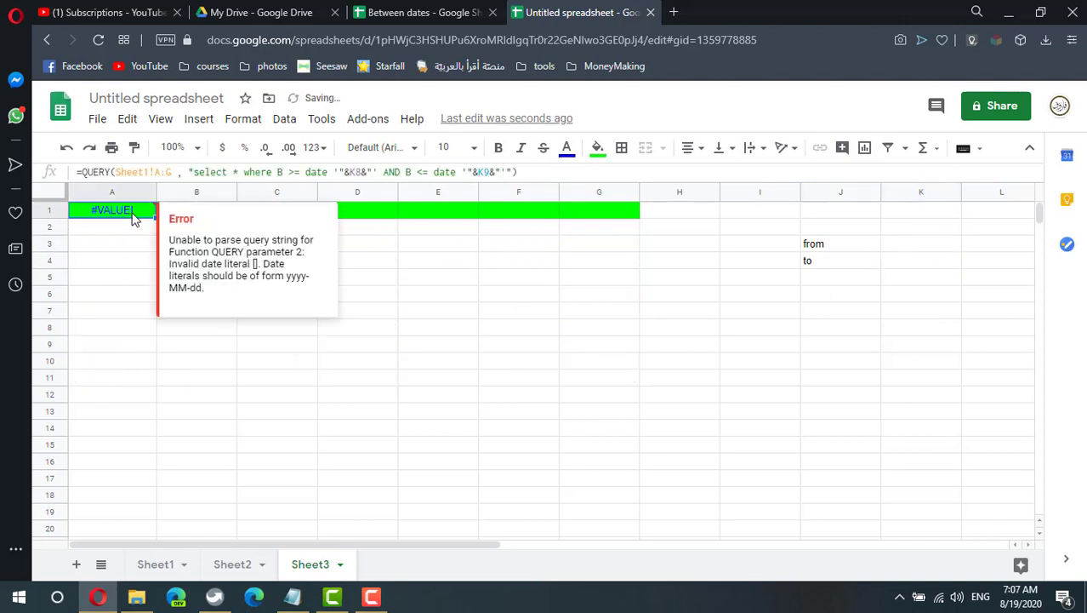
# - Wrap A1's formula as iferror(…,query(sheet1!a:g)) so blank dates show all data
pyautogui.click(83, 171)
pyautogui.write('ife')
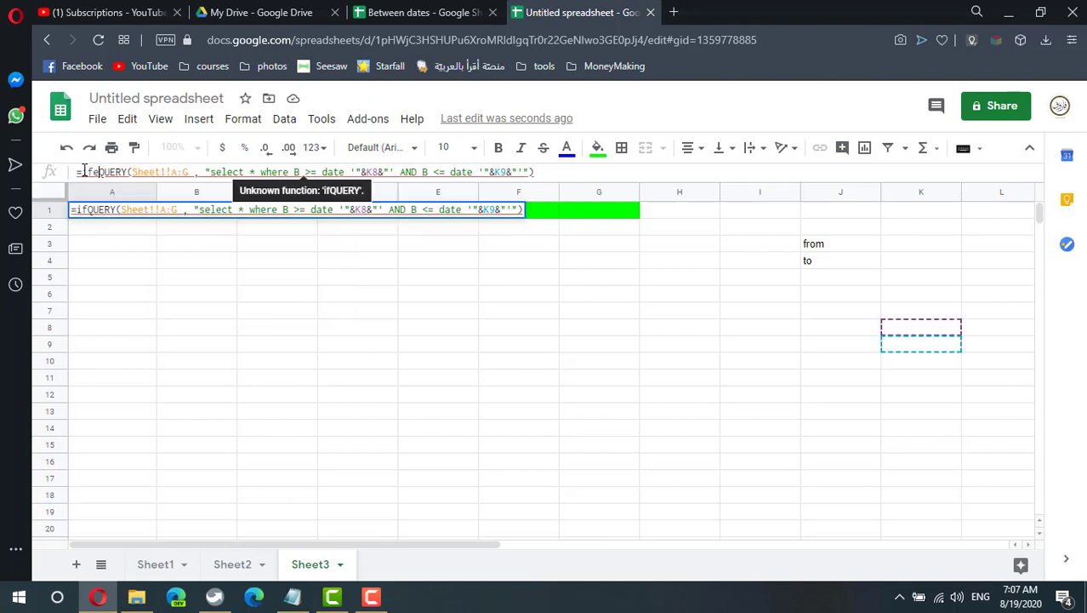
pyautogui.write('rror(')
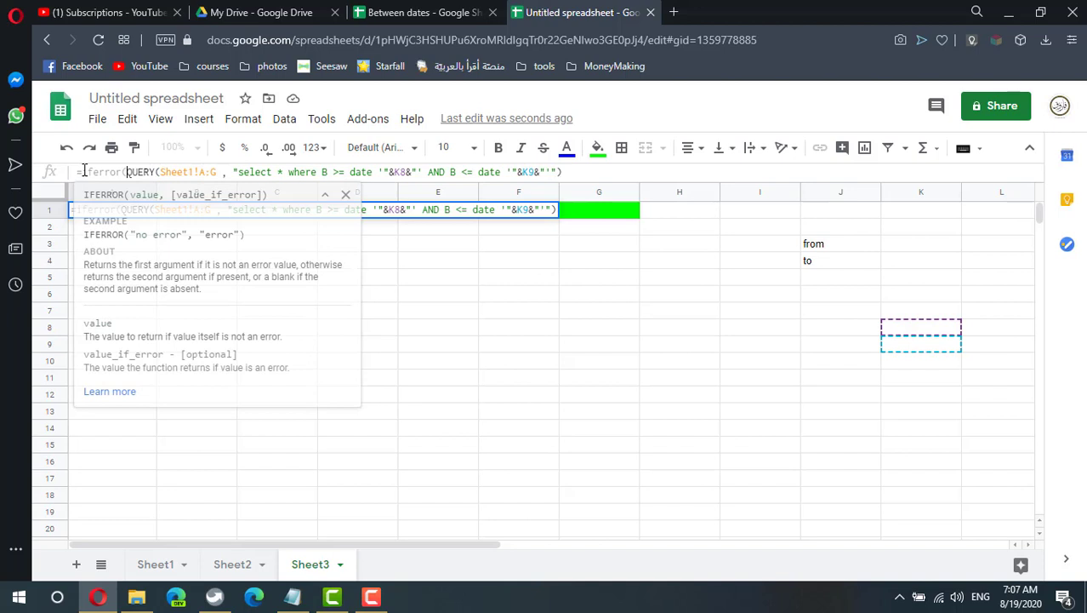
pyautogui.click(575, 171)
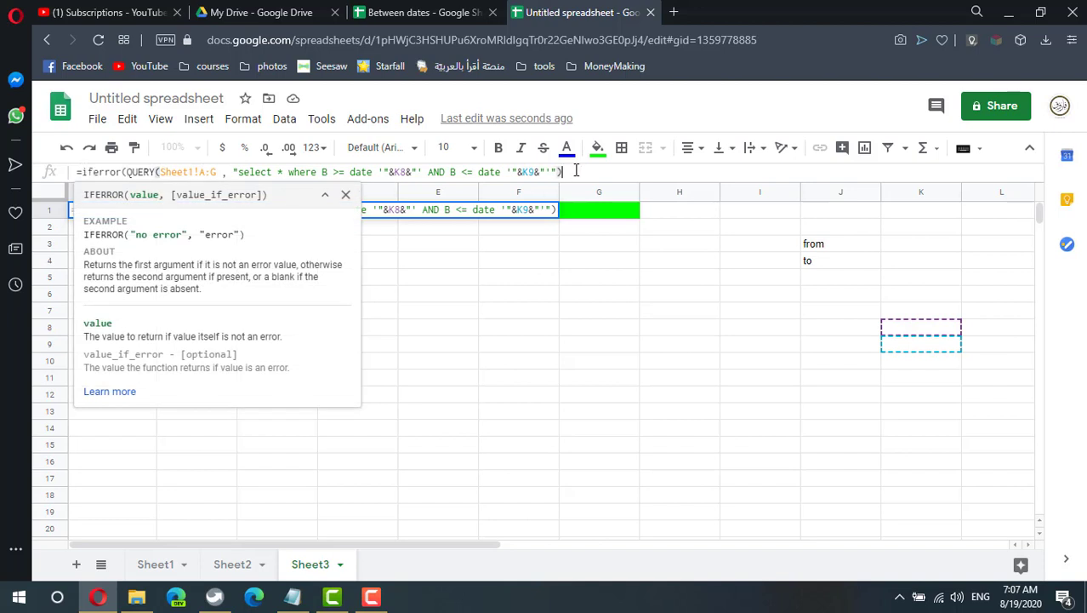
pyautogui.write(',')
pyautogui.write('query')
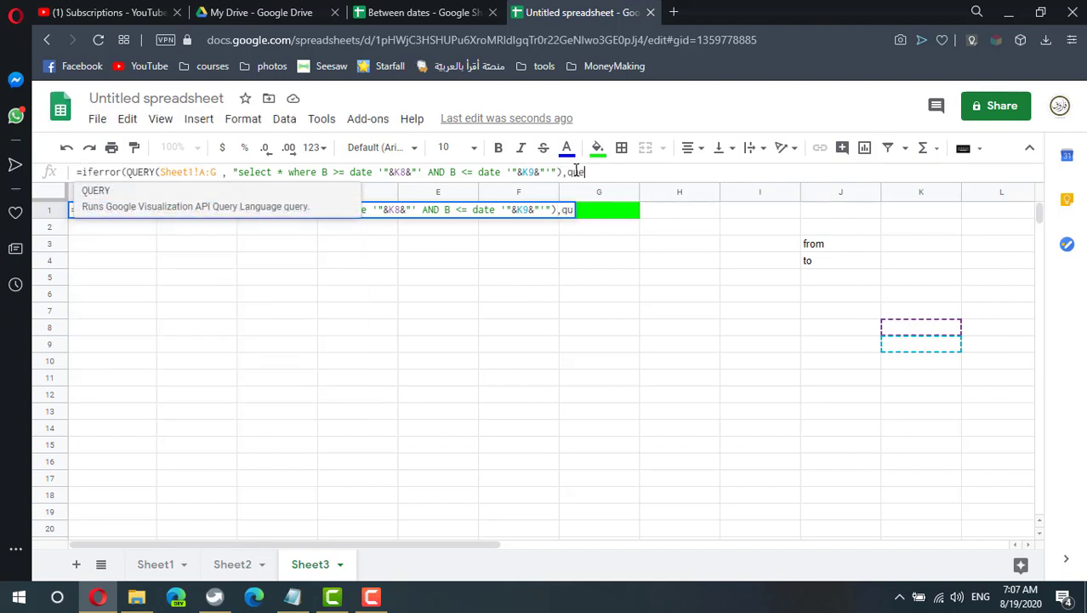
pyautogui.write('(sh')
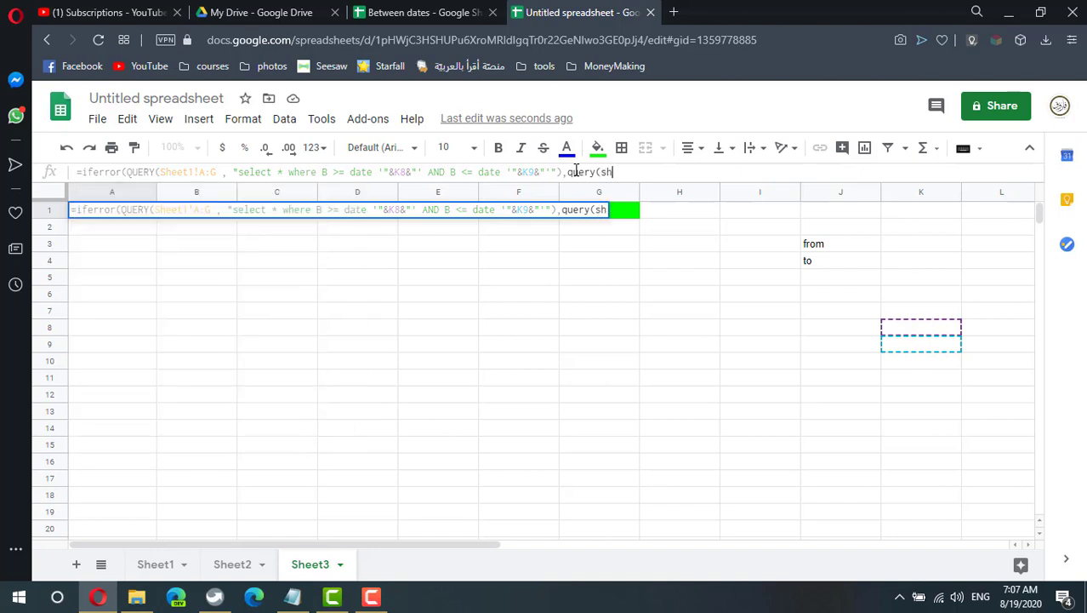
pyautogui.write('eet1')
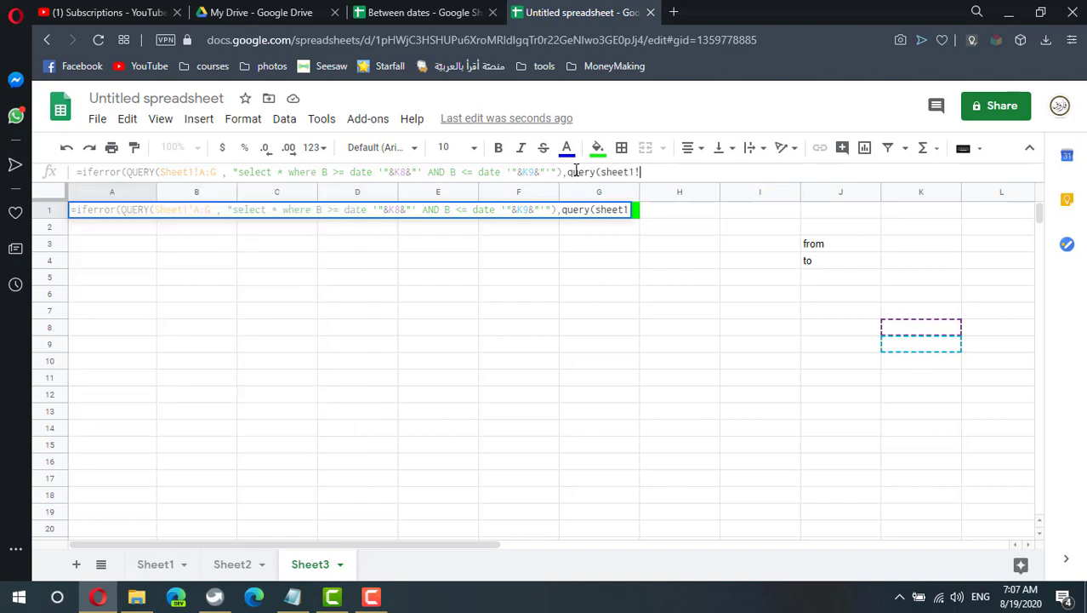
pyautogui.write('!a:g)')
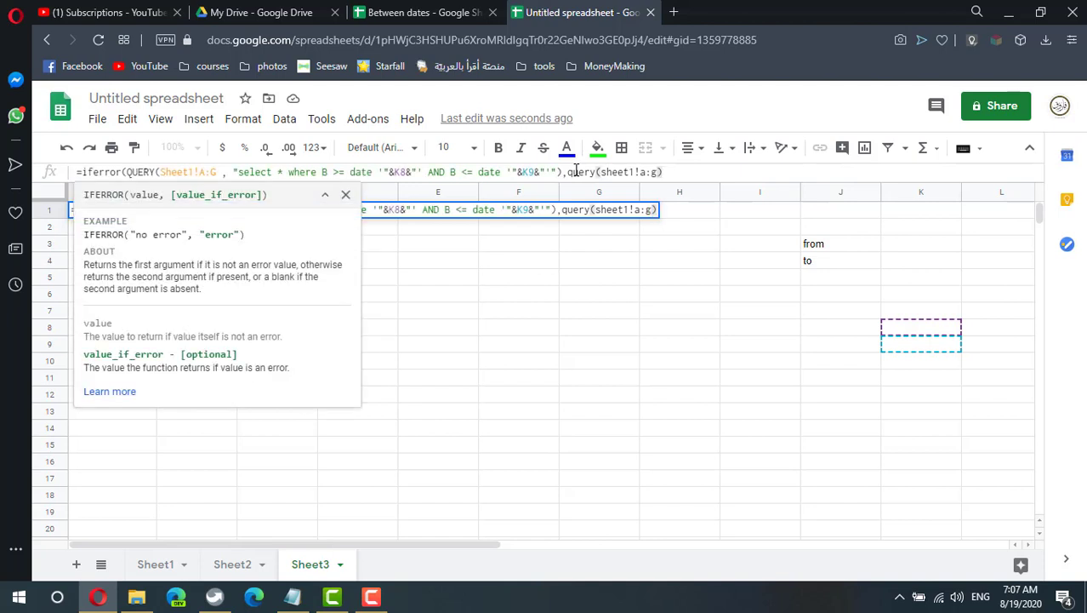
pyautogui.press('Return')
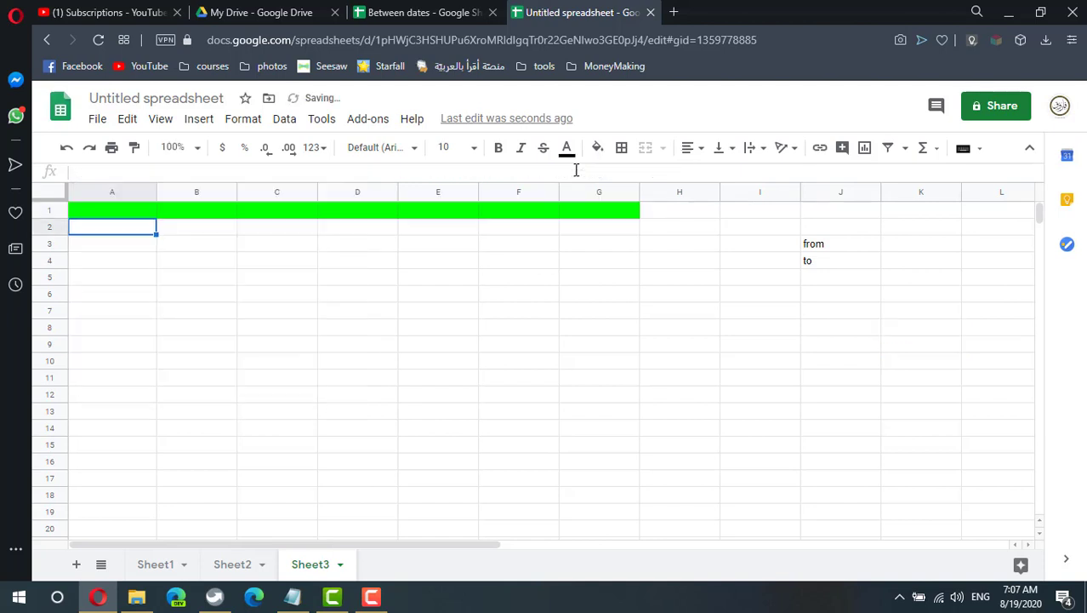
# - Pick January 1, 2020 in K3 and January 10, 2020 in K4 from the date pickers
pyautogui.click(936, 246)
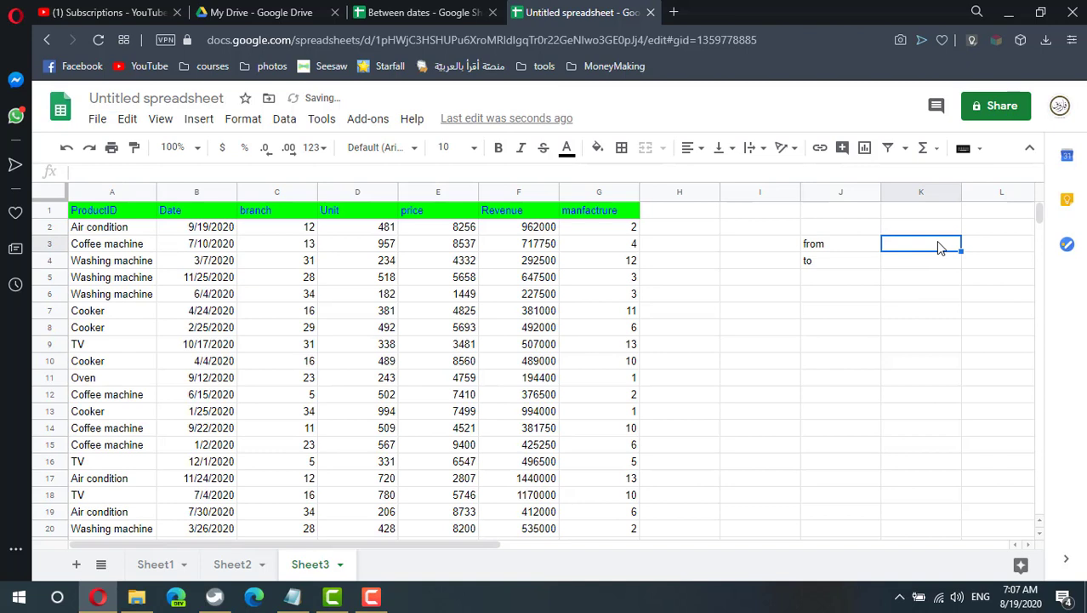
pyautogui.doubleClick(939, 244)
pyautogui.click(960, 270)
pyautogui.click(960, 270)
pyautogui.click(960, 269)
pyautogui.click(959, 270)
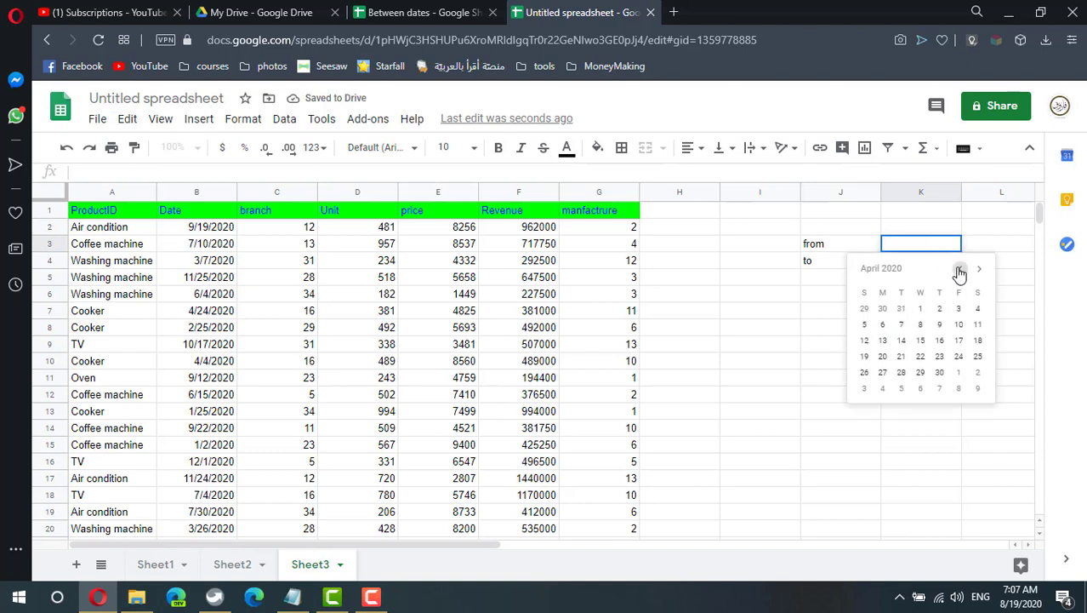
pyautogui.click(960, 270)
pyautogui.click(959, 270)
pyautogui.click(960, 270)
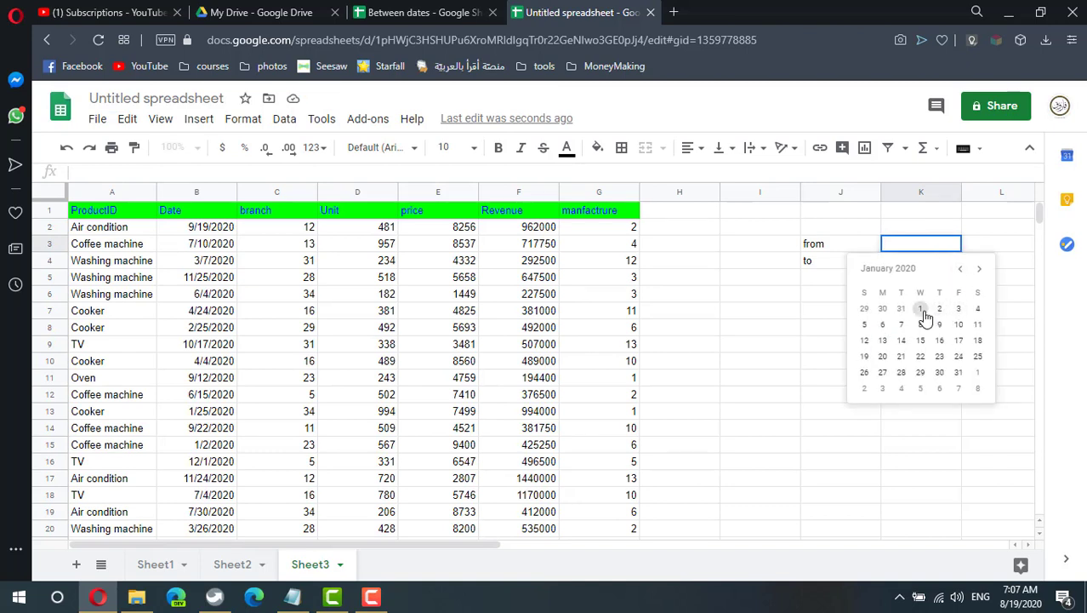
pyautogui.click(920, 310)
pyautogui.doubleClick(943, 262)
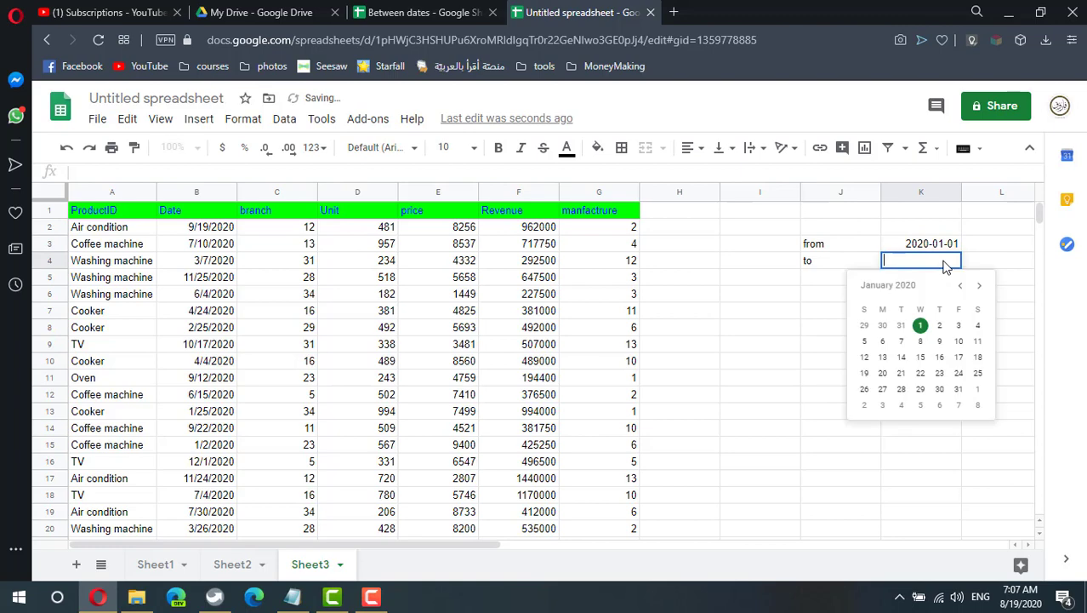
pyautogui.click(958, 341)
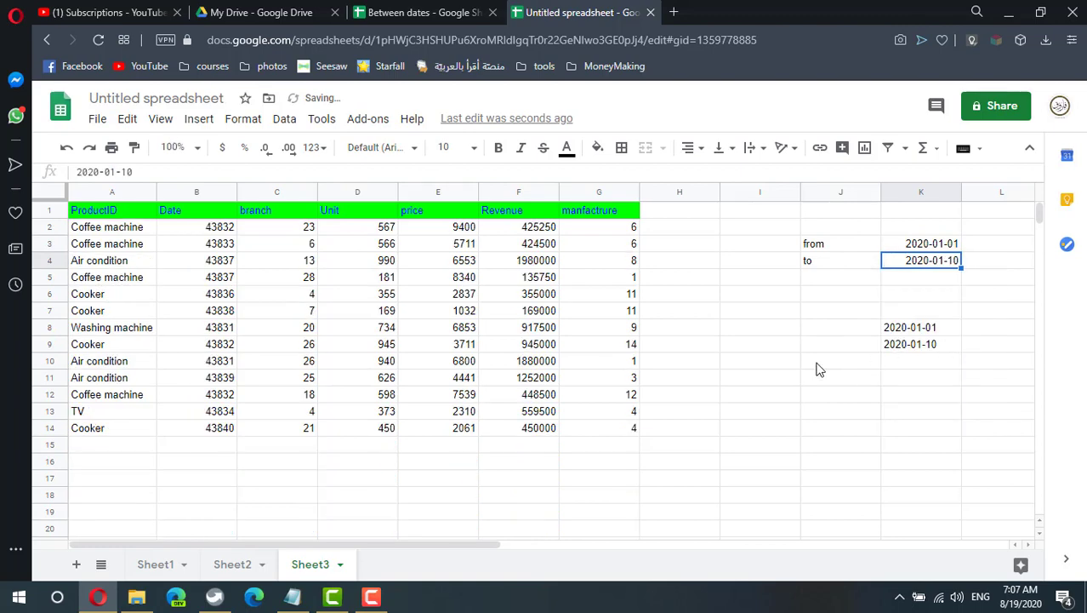